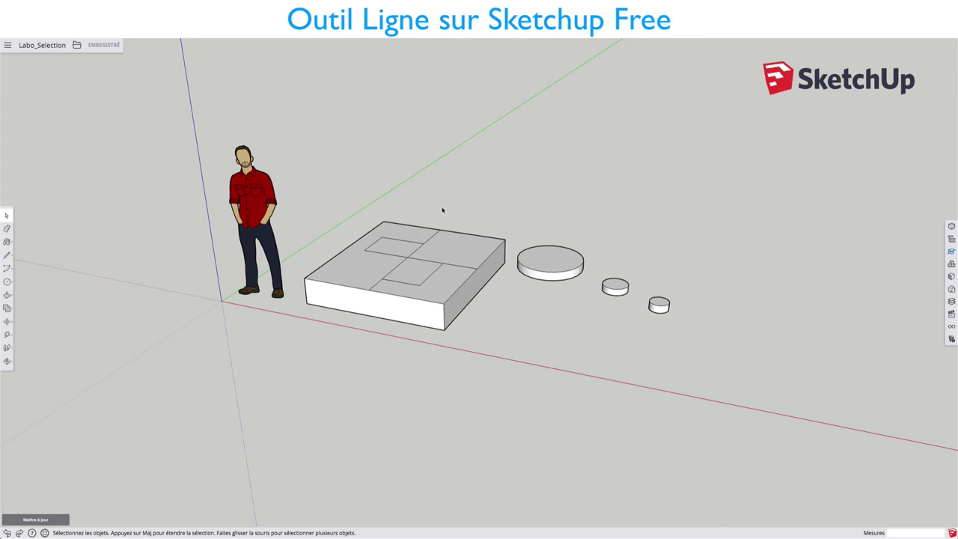
# Orbit slightly and window-select the box and the three cylinders beside the figure.
pyautogui.moveTo(437, 266)
pyautogui.mouseDown(button='middle')
pyautogui.moveTo(462, 239)
pyautogui.moveTo(446, 252)
pyautogui.mouseUp(button='middle')
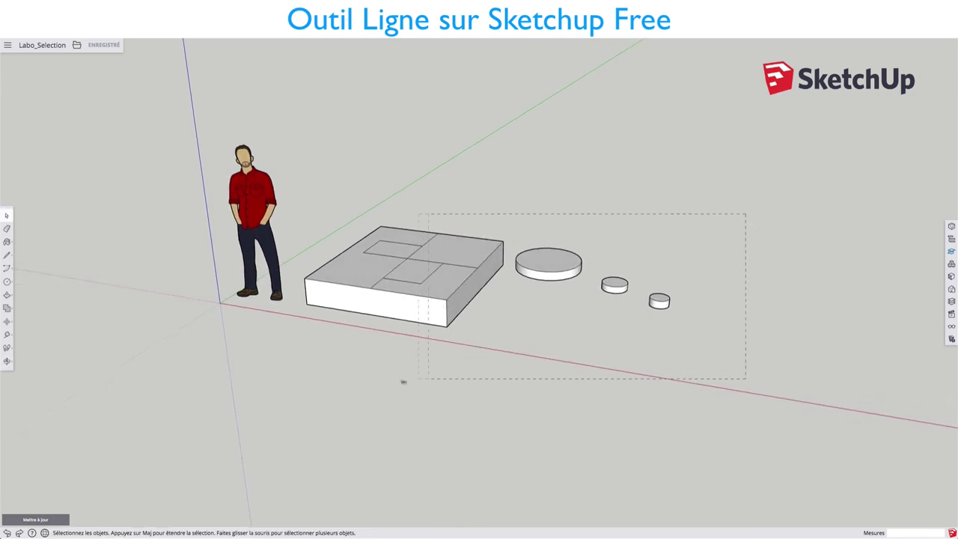
pyautogui.moveTo(298, 372); pyautogui.dragTo(299, 371)
# Delete the selected box and cylinders, pan the view, and activate the Line tool.
pyautogui.press('Delete')
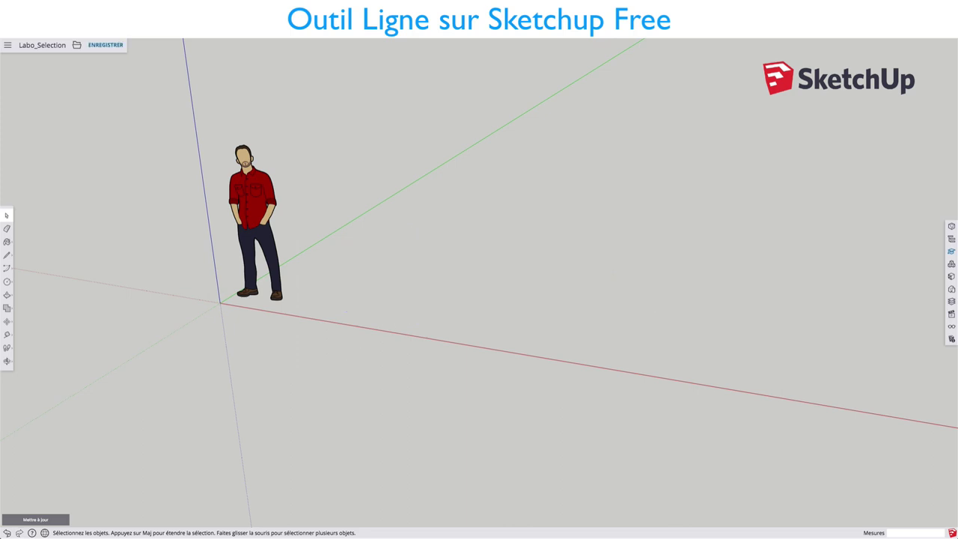
pyautogui.moveTo(426, 285)
pyautogui.keyDown('shift'); pyautogui.mouseDown(button='middle')
pyautogui.moveTo(451, 274)
pyautogui.moveTo(449, 292)
pyautogui.mouseUp(button='middle'); pyautogui.keyUp('shift')
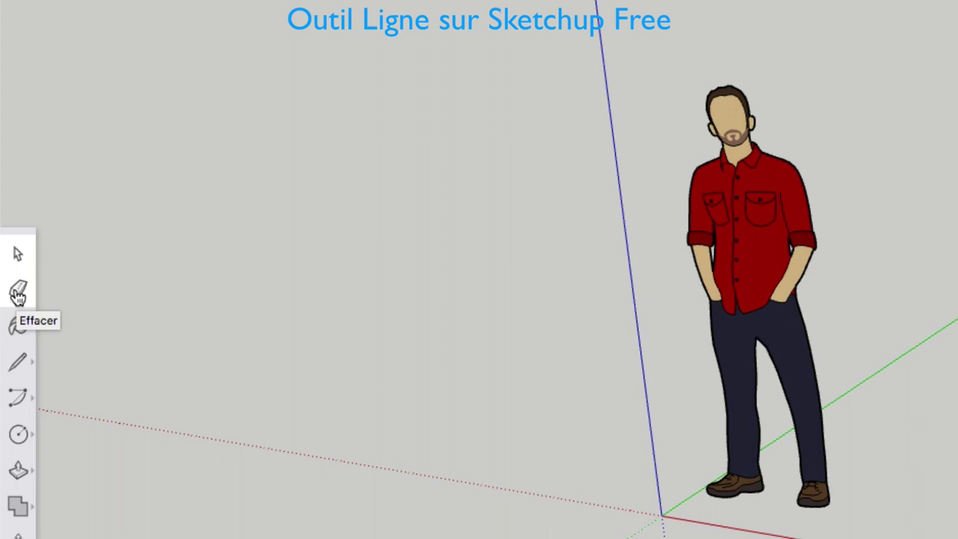
pyautogui.click(22, 366)
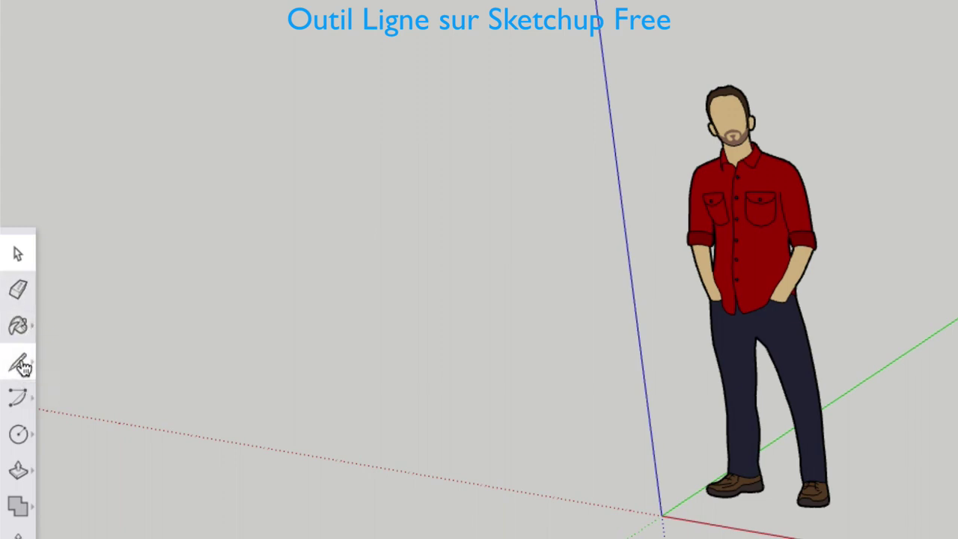
pyautogui.click(23, 366)
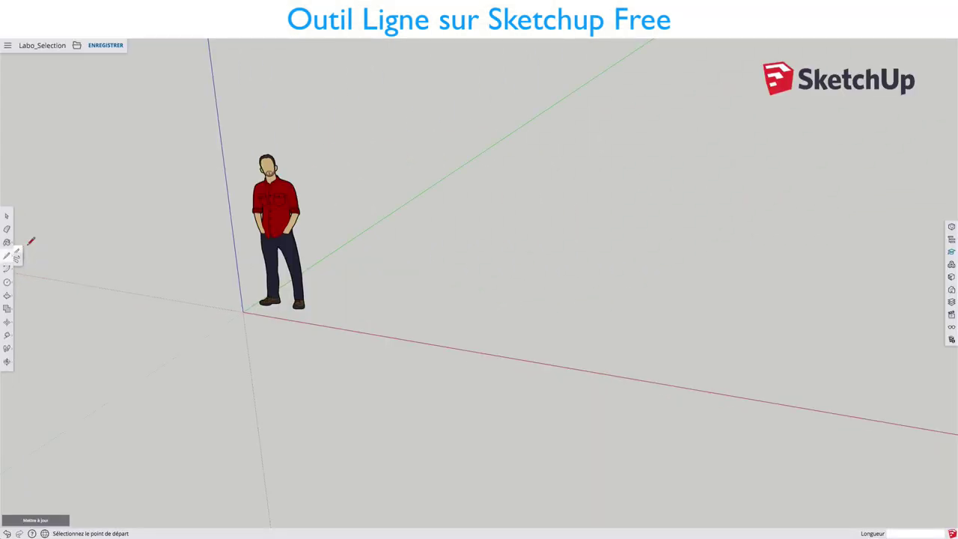
# Draw four connected edges on the ground beside the figure, closing them into a flat rectangular face.
pyautogui.moveTo(442, 303); pyautogui.dragTo(547, 300, button='middle')
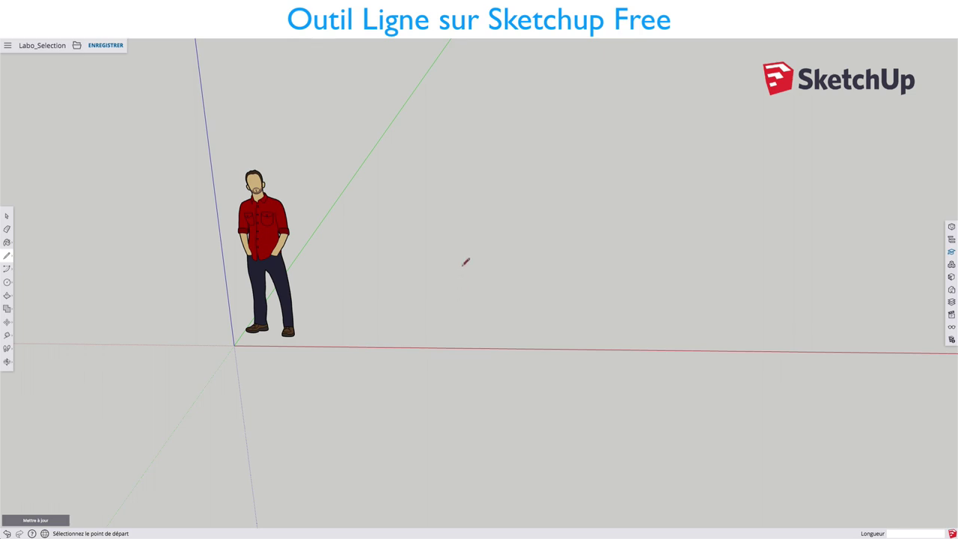
pyautogui.click(430, 318)
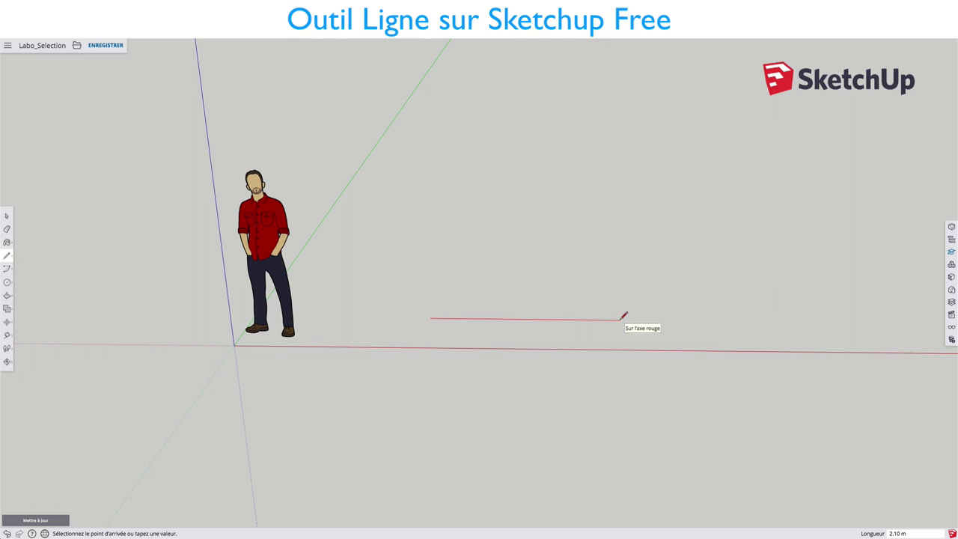
pyautogui.click(620, 318)
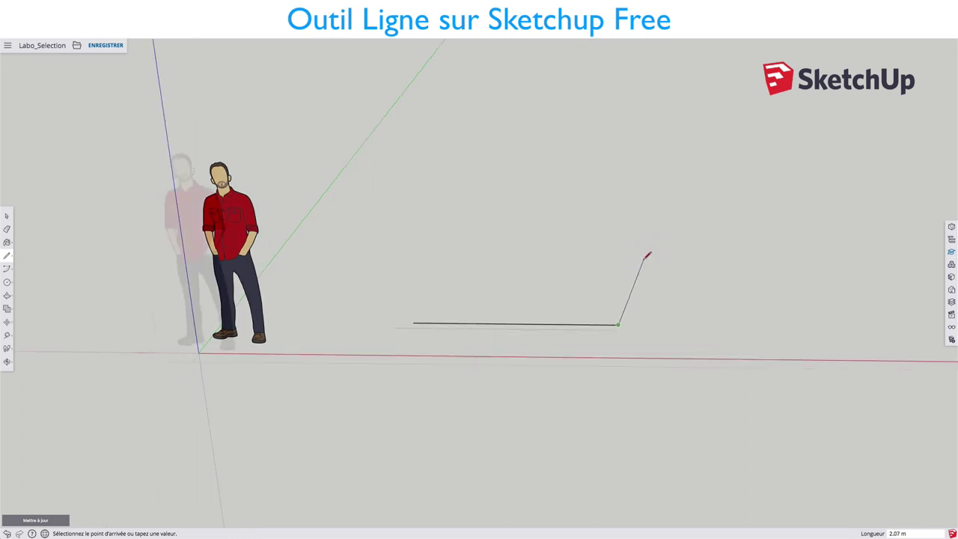
pyautogui.moveTo(648, 255); pyautogui.dragTo(472, 316, button='middle')
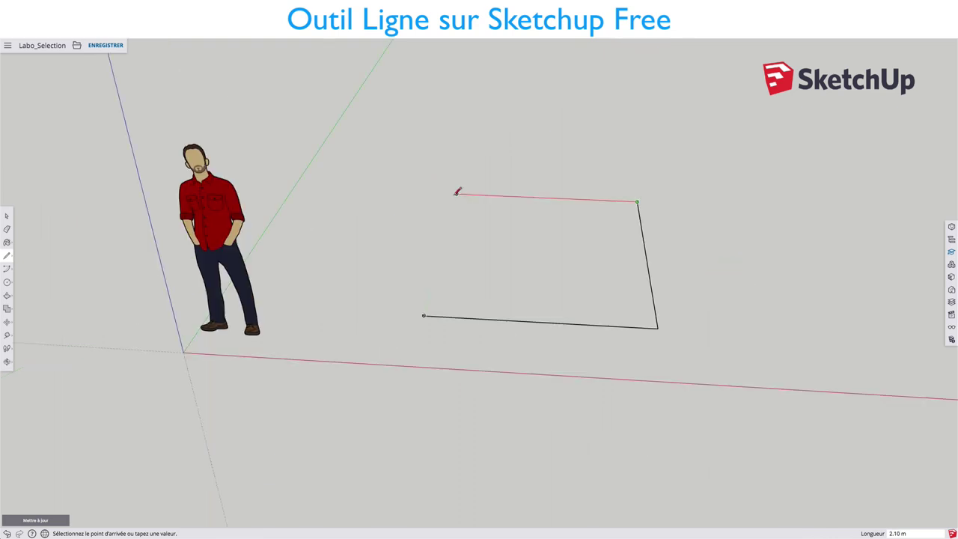
pyautogui.click(457, 193)
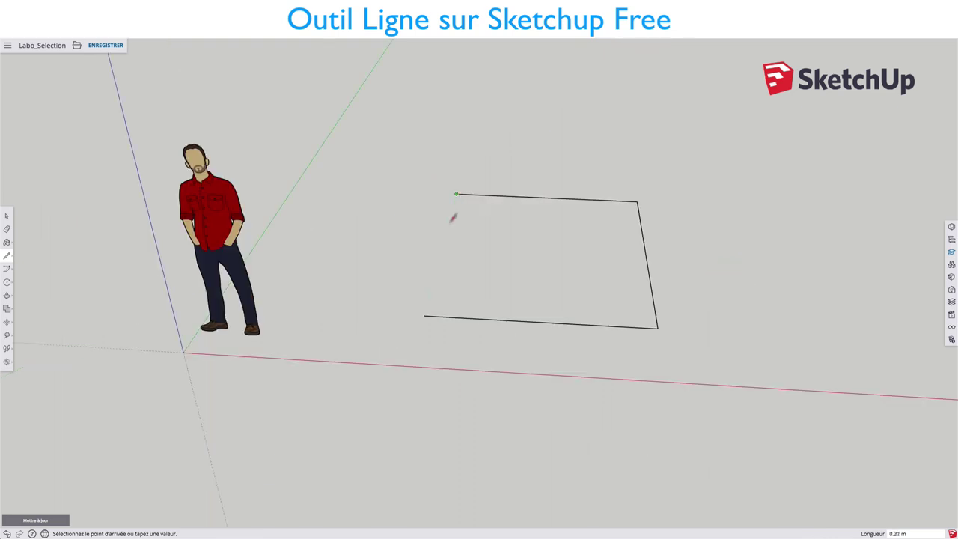
pyautogui.click(425, 314)
pyautogui.moveTo(633, 252); pyautogui.dragTo(556, 220, button='middle')
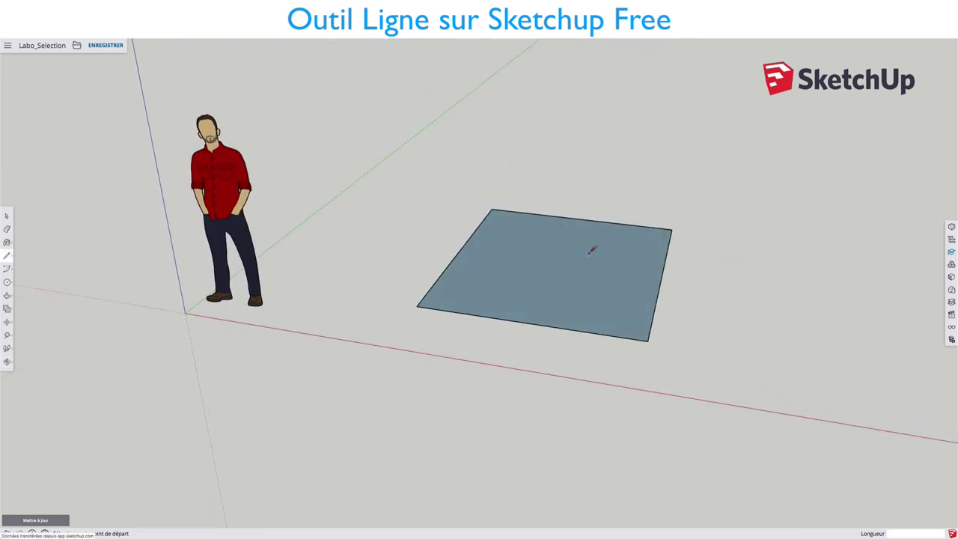
pyautogui.moveTo(592, 247)
pyautogui.mouseDown(button='middle')
pyautogui.moveTo(617, 262)
pyautogui.moveTo(624, 247)
pyautogui.moveTo(591, 246)
pyautogui.moveTo(599, 240)
pyautogui.moveTo(589, 267)
pyautogui.moveTo(599, 252)
pyautogui.mouseUp(button='middle')
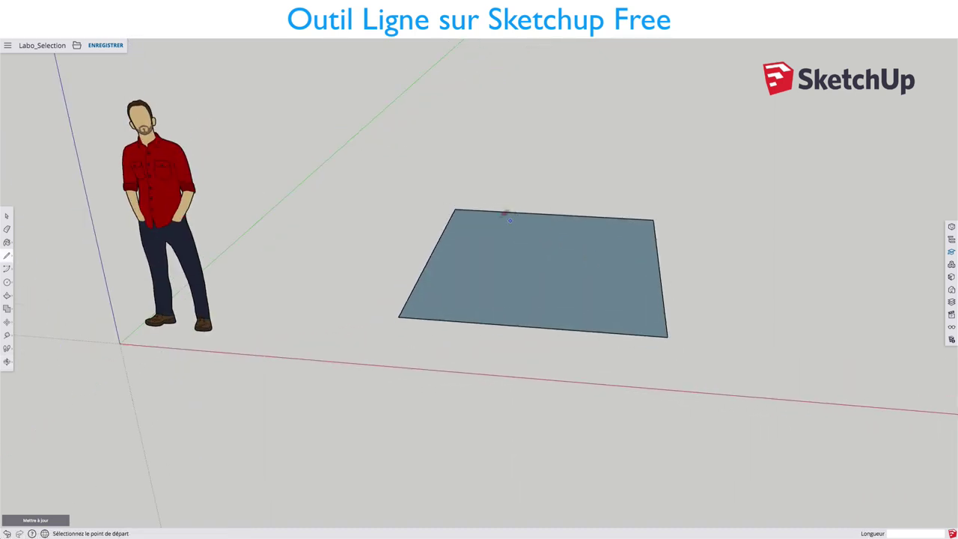
# Draw a vertical edge up the blue axis and a top edge to close the vertical wall face.
pyautogui.click(454, 208)
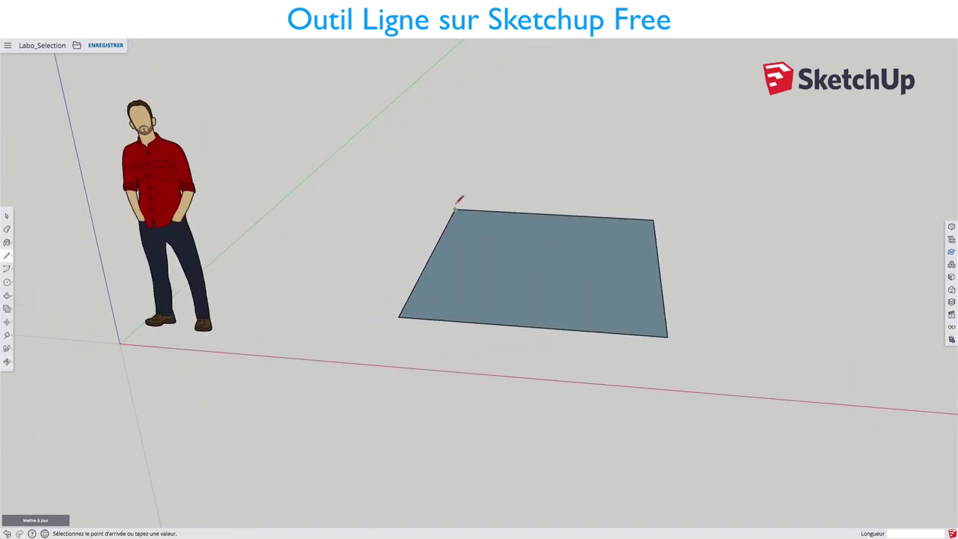
pyautogui.click(454, 115)
pyautogui.moveTo(448, 202)
pyautogui.mouseDown(button='middle')
pyautogui.moveTo(384, 240)
pyautogui.moveTo(314, 246)
pyautogui.mouseUp(button='middle')
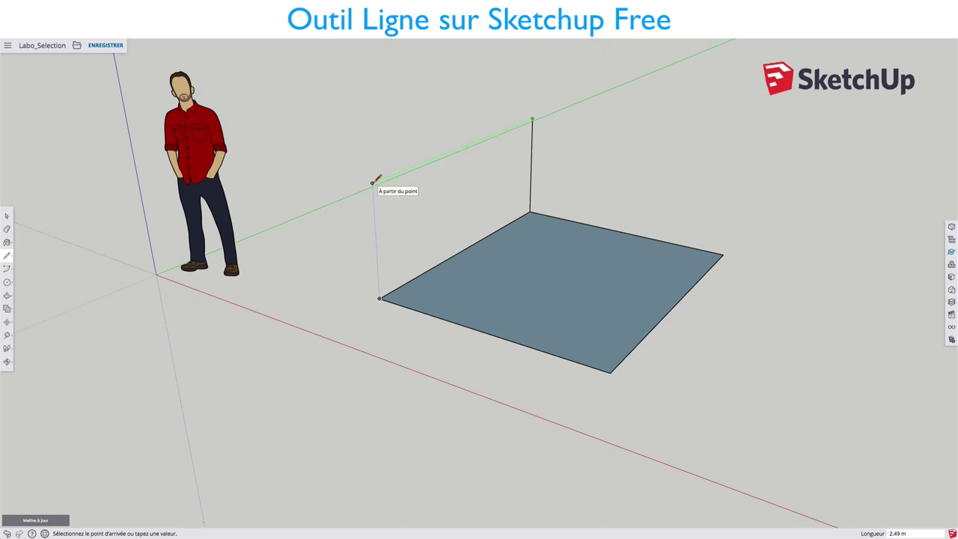
pyautogui.click(372, 183)
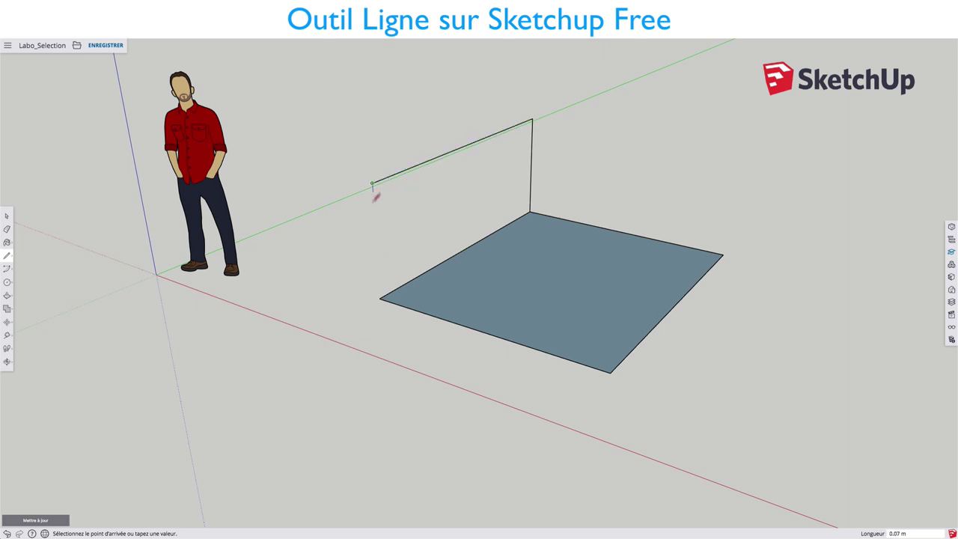
pyautogui.click(380, 297)
pyautogui.moveTo(395, 303); pyautogui.dragTo(593, 208, button='middle')
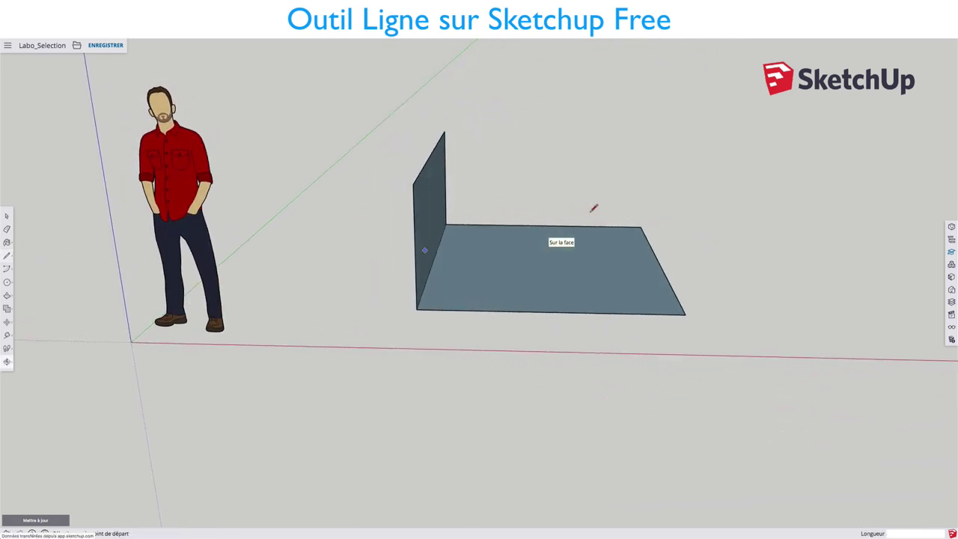
# Draw diagonals from the wall's top corners to the floor corners, closing the sloping faces.
pyautogui.click(413, 184)
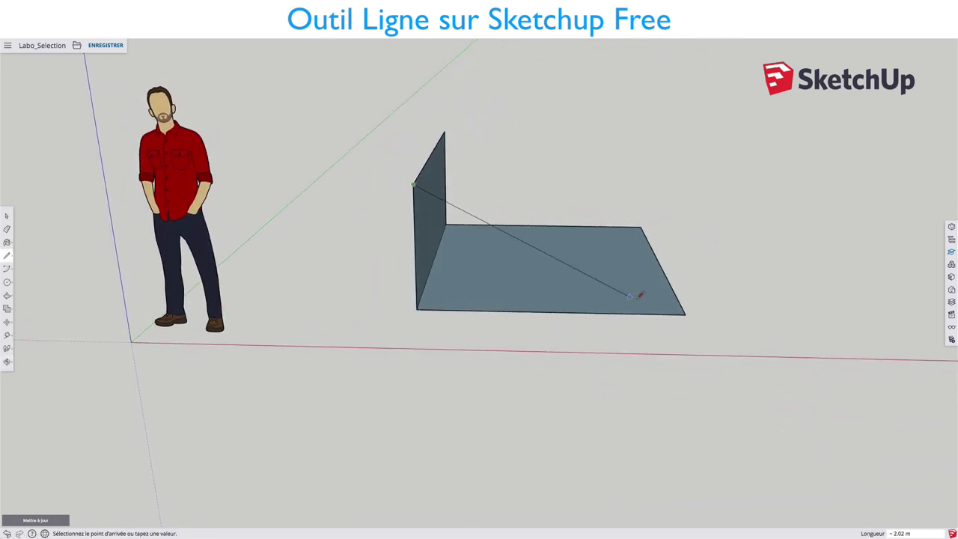
pyautogui.click(685, 313)
pyautogui.moveTo(736, 236)
pyautogui.mouseDown(button='middle')
pyautogui.moveTo(225, 241)
pyautogui.moveTo(554, 280)
pyautogui.mouseUp(button='middle')
pyautogui.scroll(-3, 449, 246)
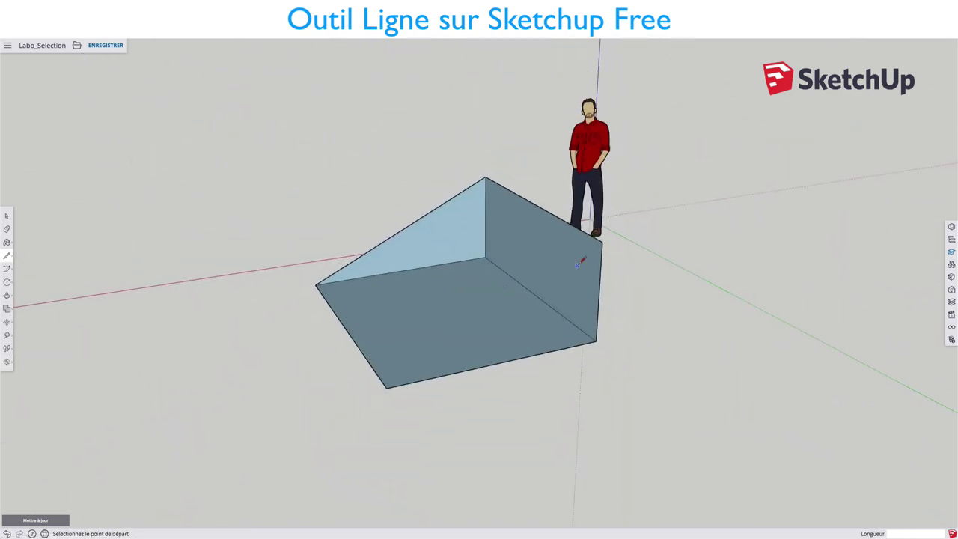
pyautogui.click(601, 242)
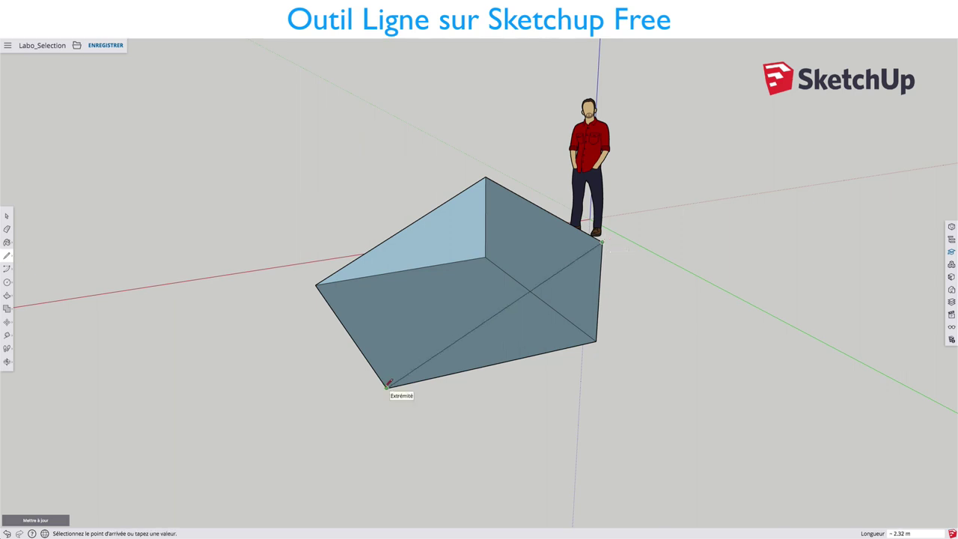
pyautogui.click(388, 384)
pyautogui.moveTo(438, 336)
pyautogui.mouseDown(button='middle')
pyautogui.moveTo(460, 349)
pyautogui.moveTo(366, 325)
pyautogui.moveTo(719, 327)
pyautogui.moveTo(389, 329)
pyautogui.moveTo(374, 346)
pyautogui.moveTo(684, 355)
pyautogui.moveTo(704, 372)
pyautogui.moveTo(703, 215)
pyautogui.mouseUp(button='middle')
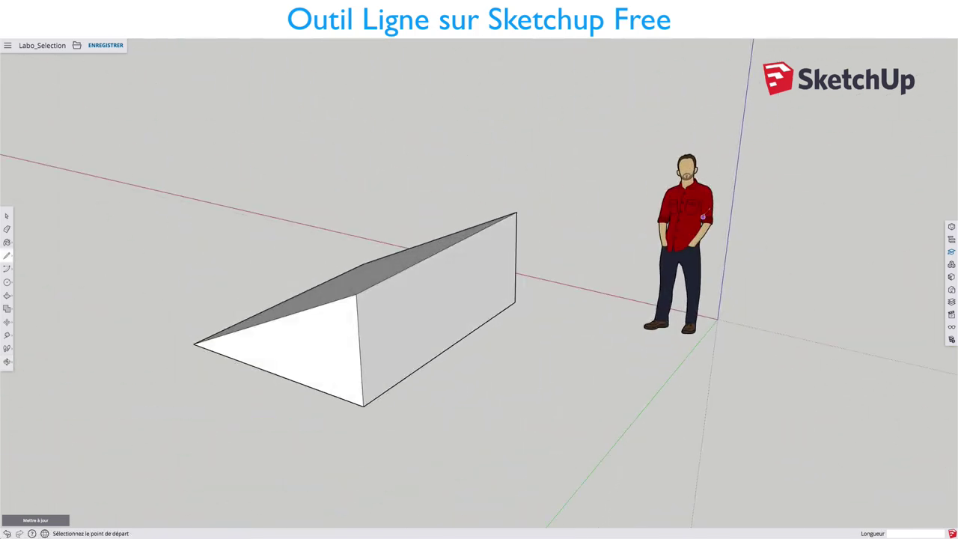
# Move the human figure aside, away from the wedge.
pyautogui.press('space')
pyautogui.click(696, 212)
pyautogui.press('m')
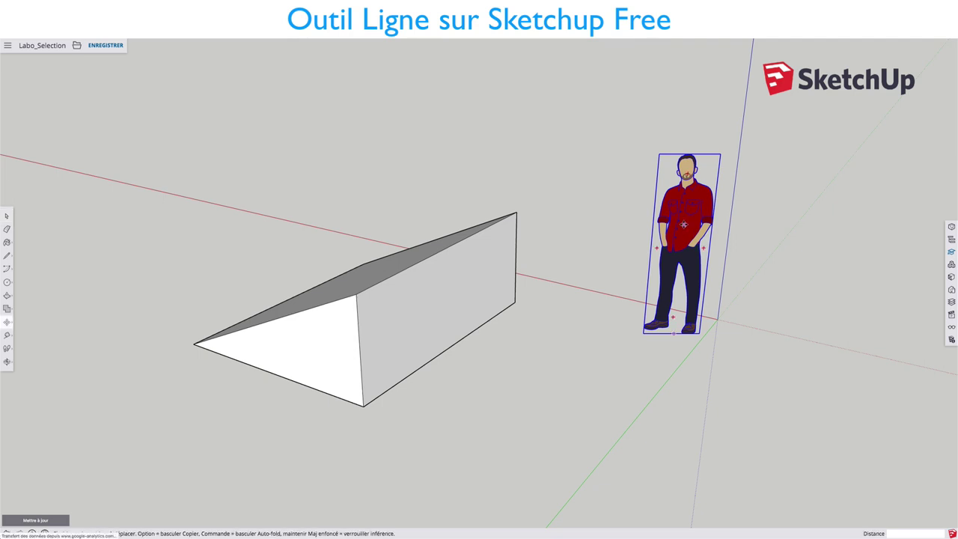
pyautogui.click(684, 227)
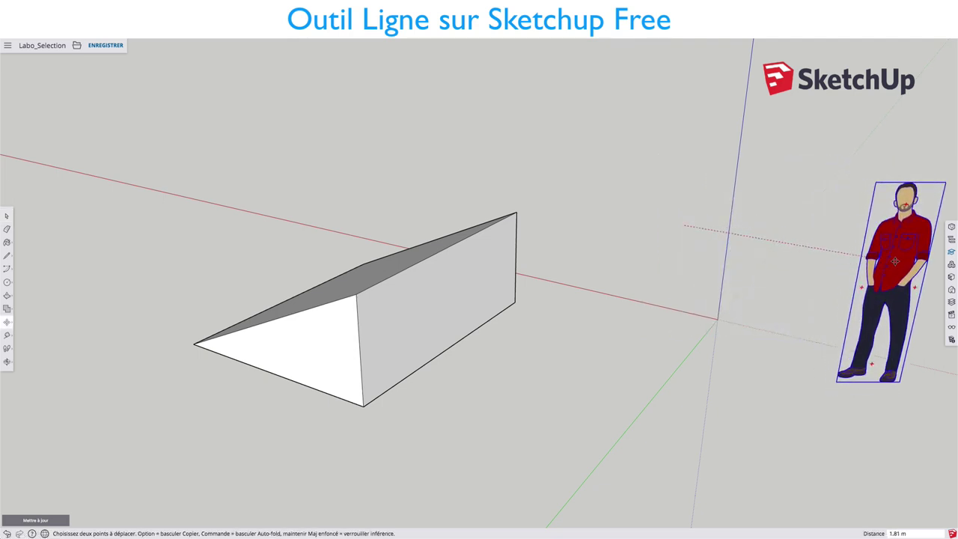
pyautogui.moveTo(526, 299)
pyautogui.mouseDown(button='middle')
pyautogui.moveTo(646, 278)
pyautogui.moveTo(507, 306)
pyautogui.moveTo(359, 358)
pyautogui.moveTo(354, 325)
pyautogui.mouseUp(button='middle')
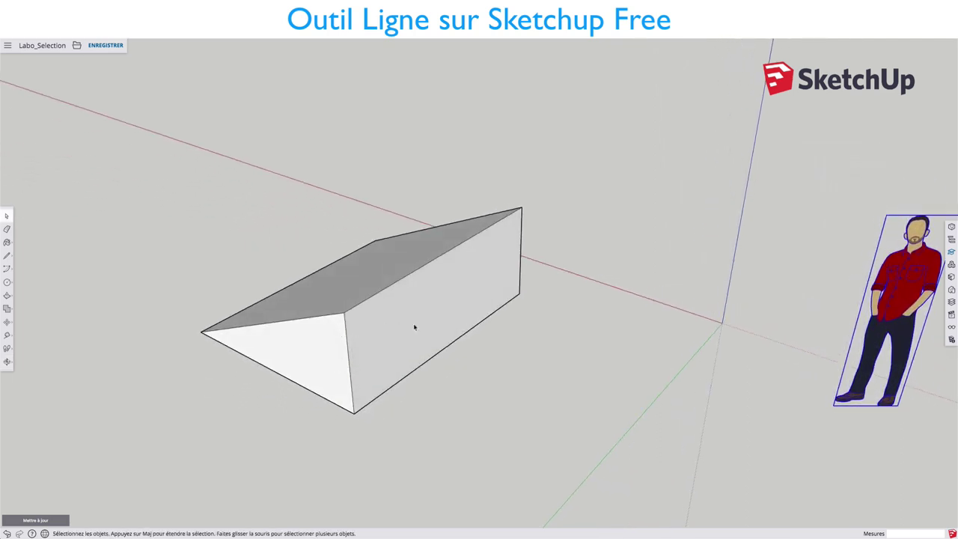
pyautogui.moveTo(414, 327)
pyautogui.mouseDown(button='middle')
pyautogui.moveTo(524, 332)
pyautogui.moveTo(540, 258)
pyautogui.mouseUp(button='middle')
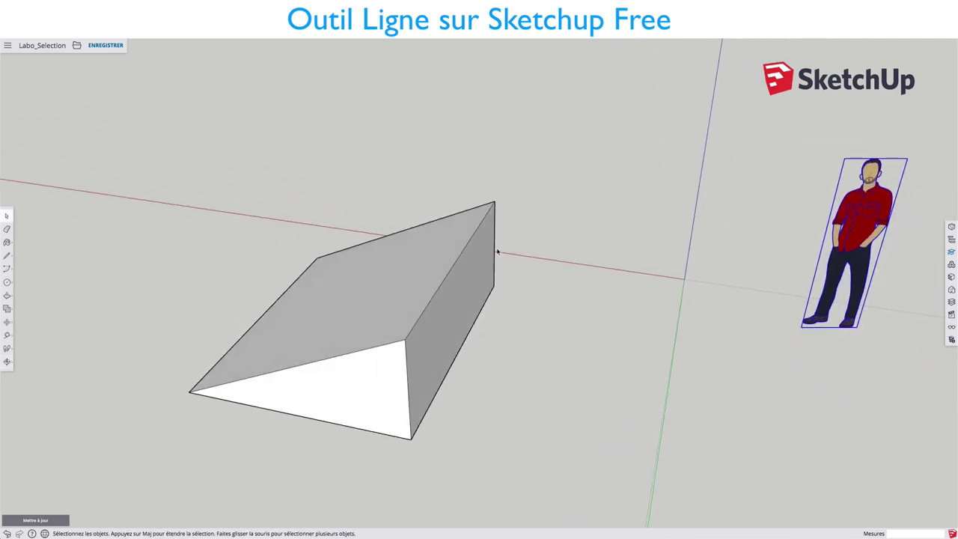
# Draw a stepped outline starting at the wedge apex and closing back at the wedge corner.
pyautogui.press('l')
pyautogui.click(494, 202)
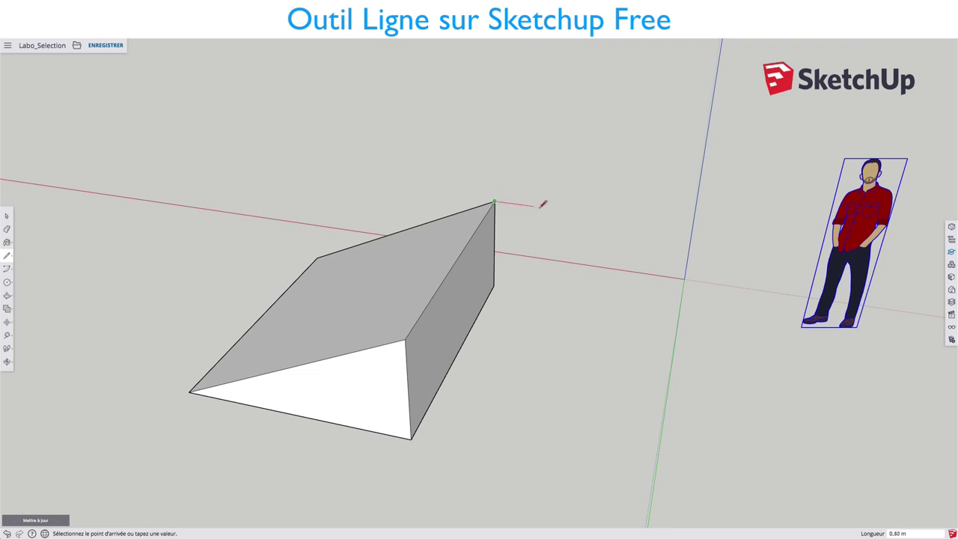
pyautogui.click(605, 216)
pyautogui.click(602, 250)
pyautogui.click(664, 258)
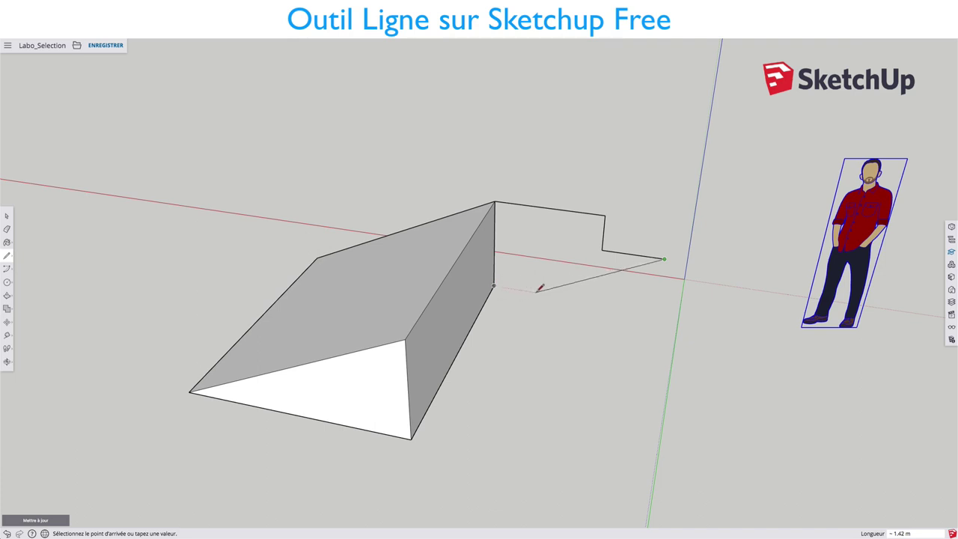
pyautogui.click(655, 308)
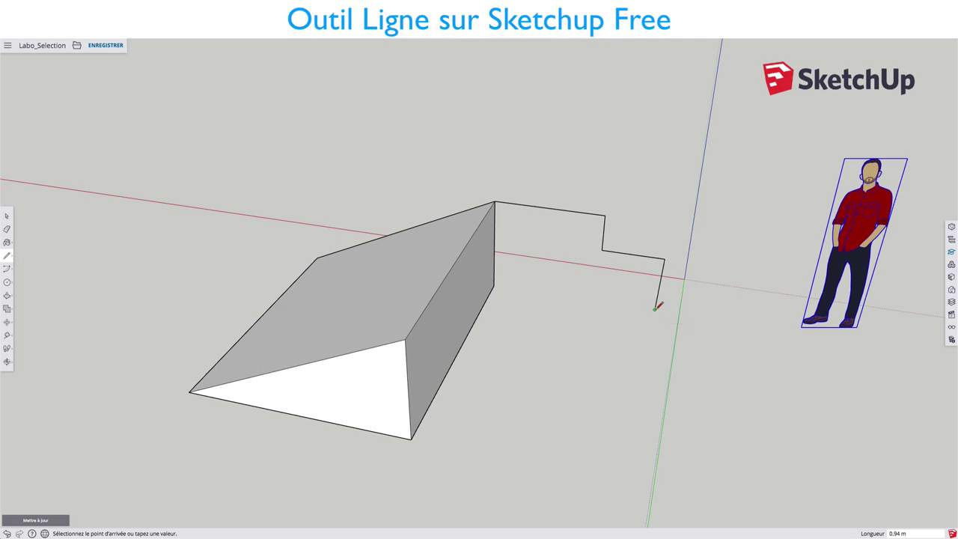
pyautogui.click(494, 287)
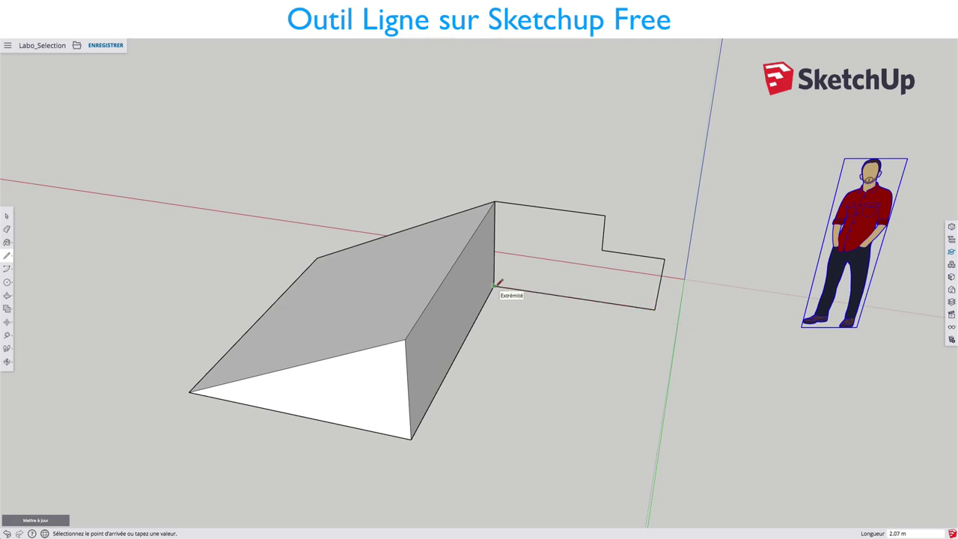
pyautogui.moveTo(553, 280)
pyautogui.mouseDown(button='middle')
pyautogui.moveTo(416, 279)
pyautogui.moveTo(449, 320)
pyautogui.moveTo(402, 322)
pyautogui.moveTo(603, 345)
pyautogui.moveTo(676, 332)
pyautogui.moveTo(487, 306)
pyautogui.moveTo(424, 334)
pyautogui.moveTo(462, 347)
pyautogui.moveTo(643, 352)
pyautogui.moveTo(734, 321)
pyautogui.moveTo(707, 357)
pyautogui.moveTo(738, 335)
pyautogui.moveTo(695, 377)
pyautogui.moveTo(751, 374)
pyautogui.moveTo(531, 389)
pyautogui.mouseUp(button='middle')
pyautogui.scroll(2, 676, 332)
pyautogui.scroll(1, 676, 331)
# Draw a stray edge at the outline's end, then undo the last two edges.
pyautogui.press('l')
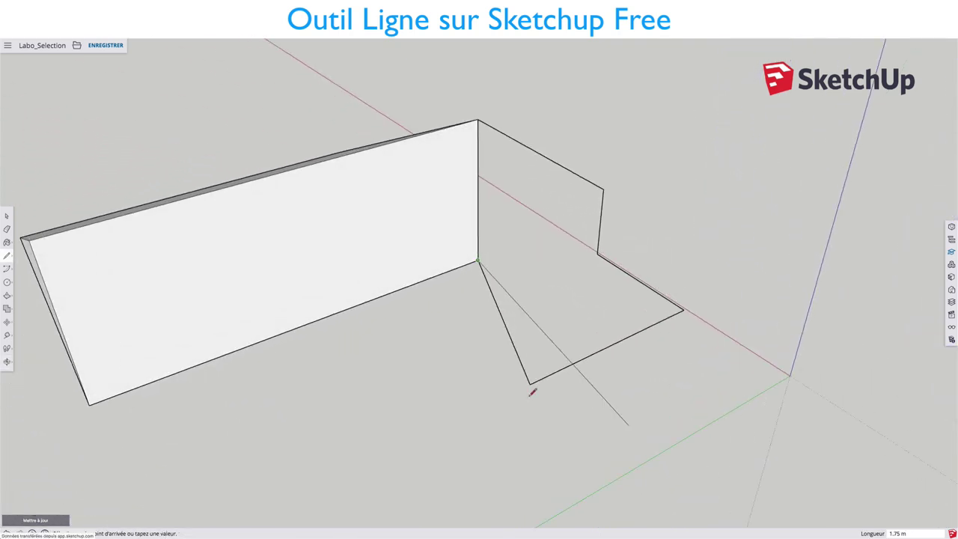
pyautogui.click(531, 385)
pyautogui.click(531, 386)
pyautogui.press('space')
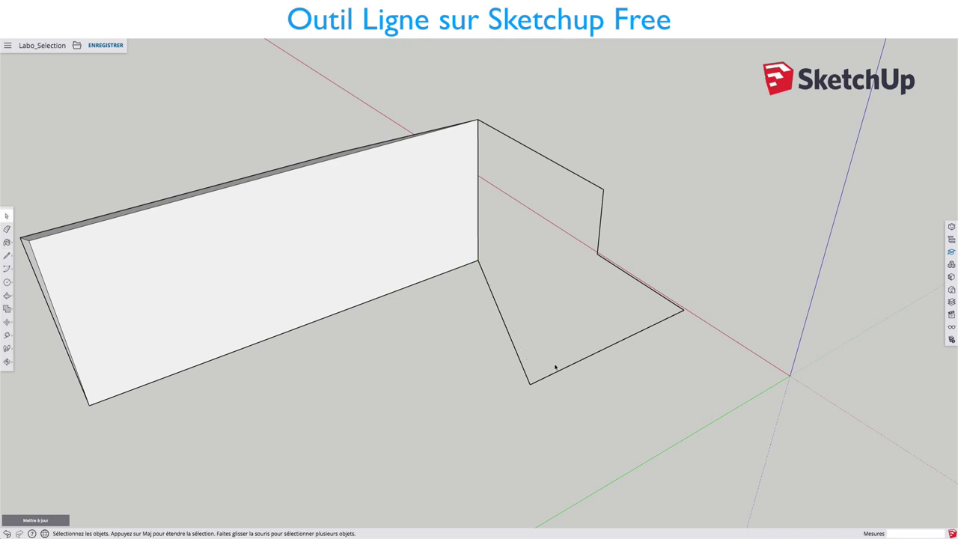
pyautogui.hotkey('ctrl', 'z')
pyautogui.hotkey('ctrl', 'z')
pyautogui.moveTo(554, 367)
pyautogui.mouseDown(button='middle')
pyautogui.moveTo(715, 288)
pyautogui.moveTo(539, 316)
pyautogui.moveTo(586, 331)
pyautogui.mouseUp(button='middle')
# Draw the bottom edge from the wall's bottom corner and close the stepped outline into a face.
pyautogui.press('l')
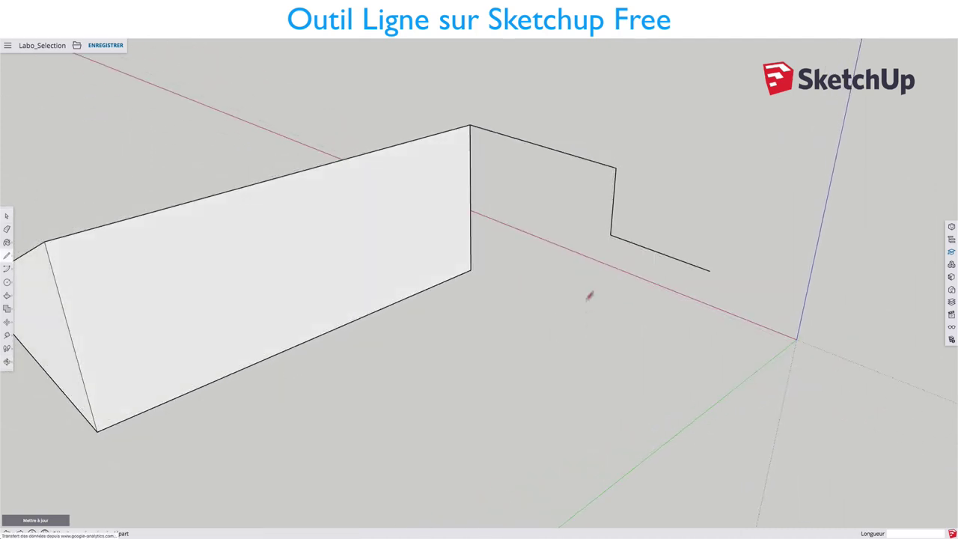
pyautogui.click(470, 269)
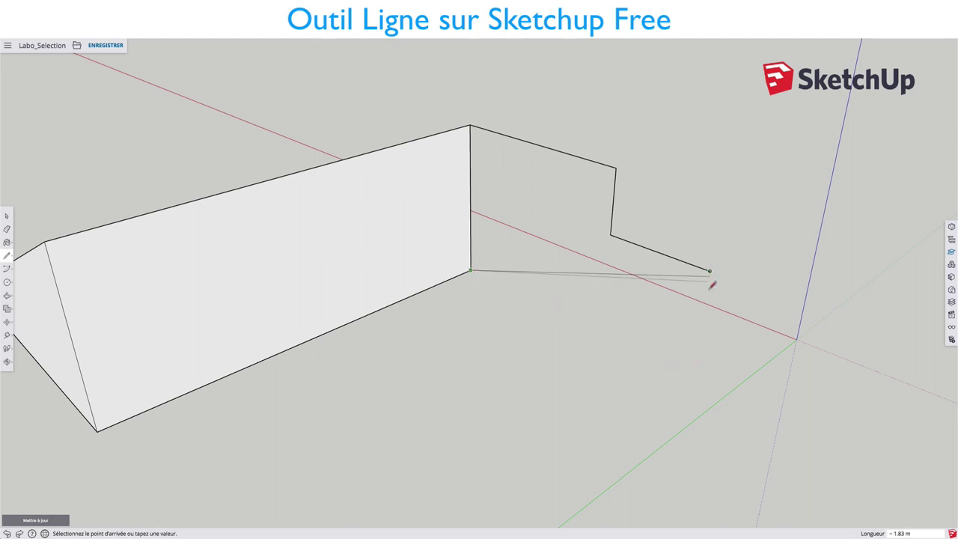
pyautogui.click(694, 372)
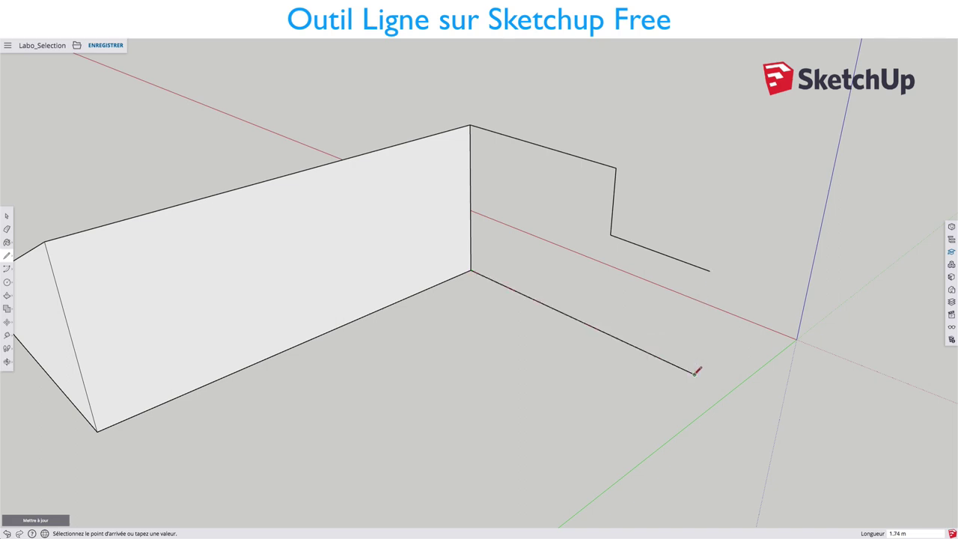
pyautogui.click(710, 271)
pyautogui.moveTo(710, 269)
pyautogui.mouseDown(button='middle')
pyautogui.moveTo(371, 243)
pyautogui.moveTo(588, 261)
pyautogui.moveTo(707, 244)
pyautogui.mouseUp(button='middle')
pyautogui.moveTo(588, 251)
pyautogui.mouseDown(button='middle')
pyautogui.moveTo(459, 303)
pyautogui.moveTo(496, 322)
pyautogui.mouseUp(button='middle')
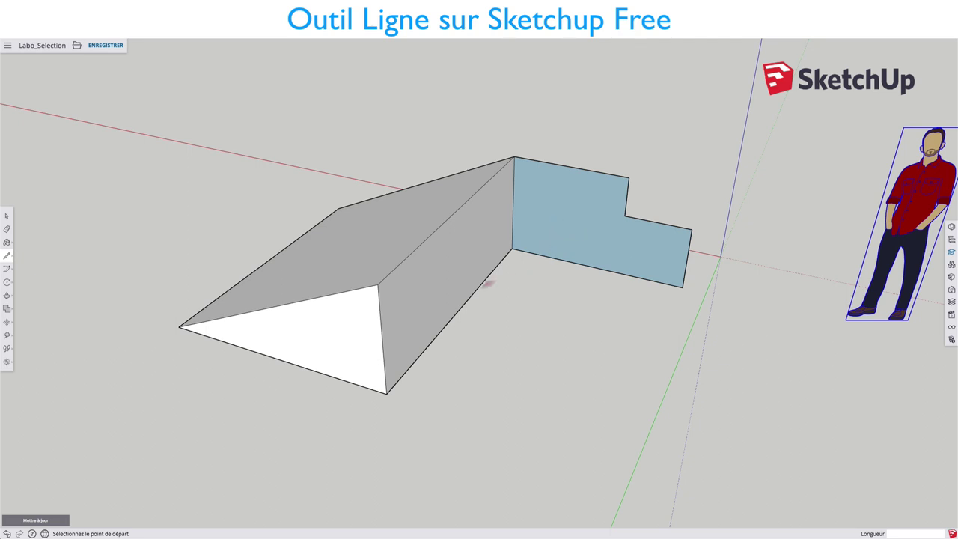
pyautogui.click(377, 285)
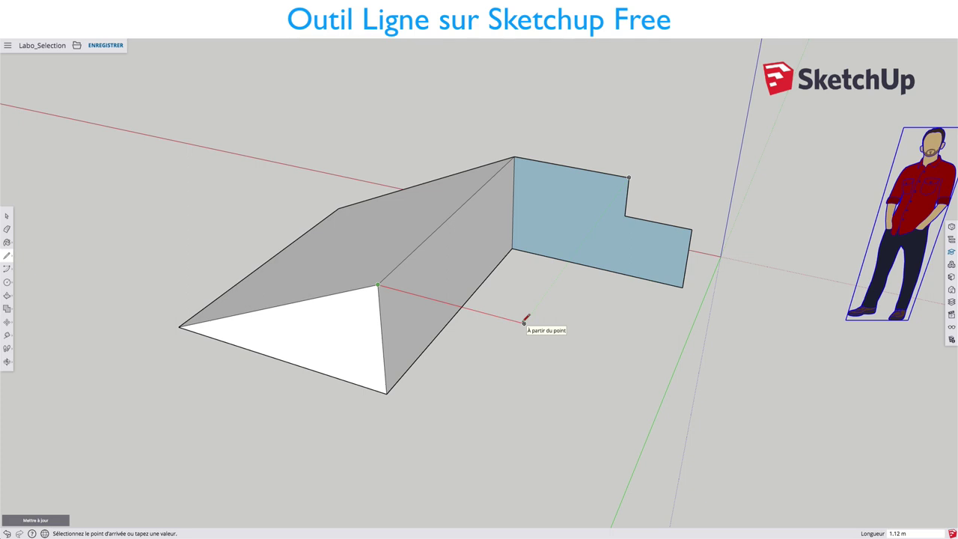
pyautogui.press('Up')
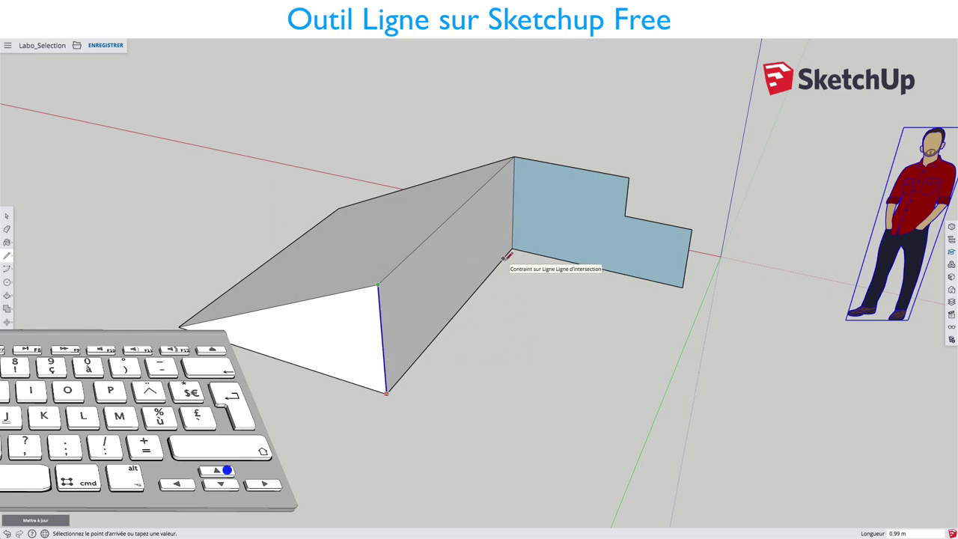
pyautogui.press('Left')
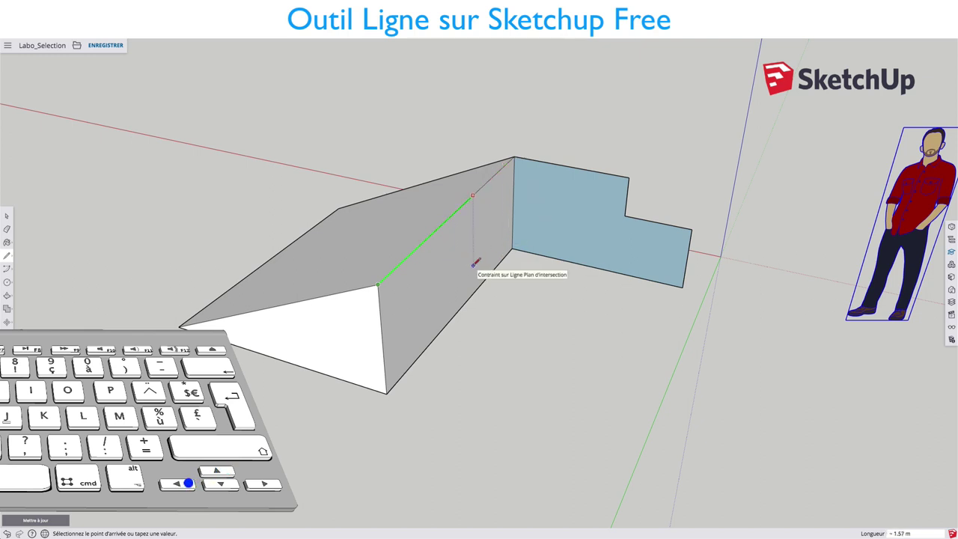
pyautogui.press('Right')
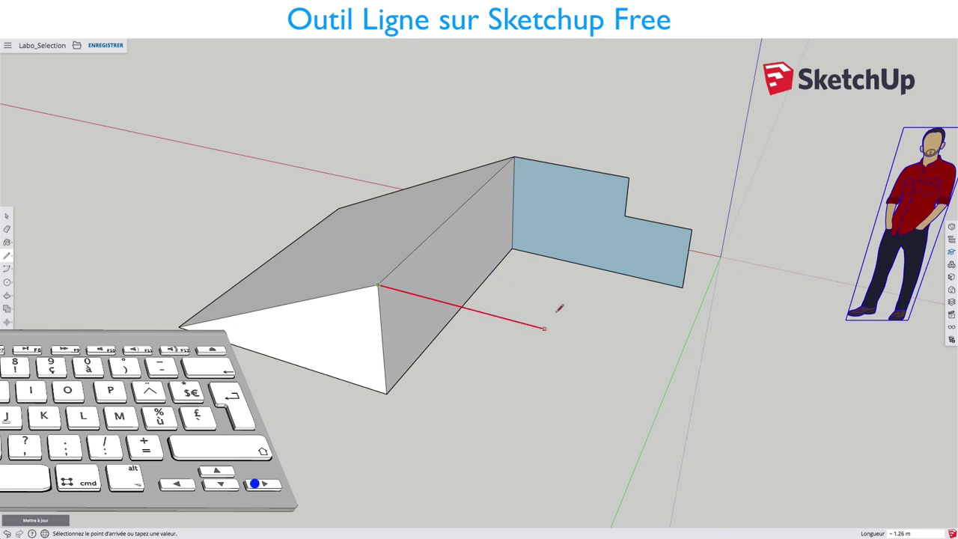
pyautogui.press('Down')
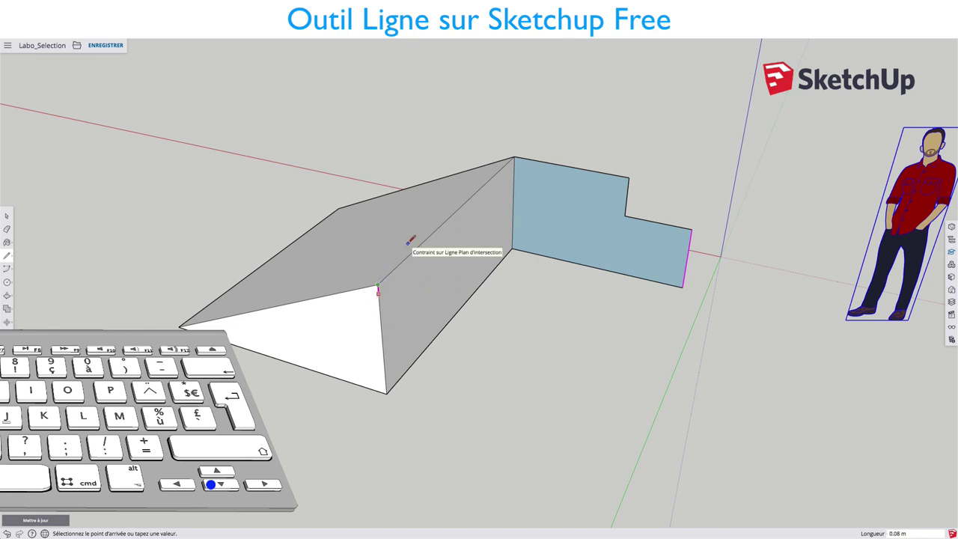
pyautogui.press('Escape')
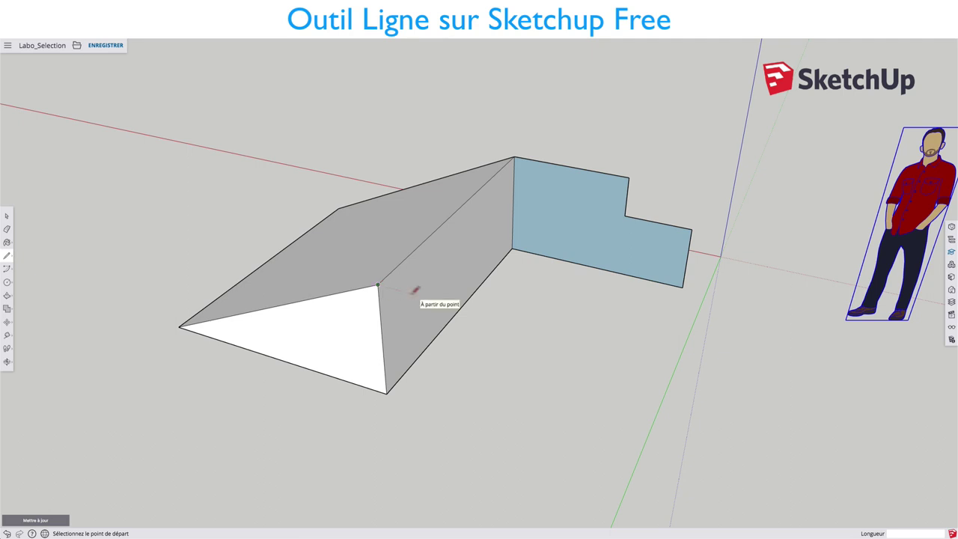
# Draw edges from the triangle apex along red, straight down and across the ground, undoing the panel-corner edge.
pyautogui.click(379, 283)
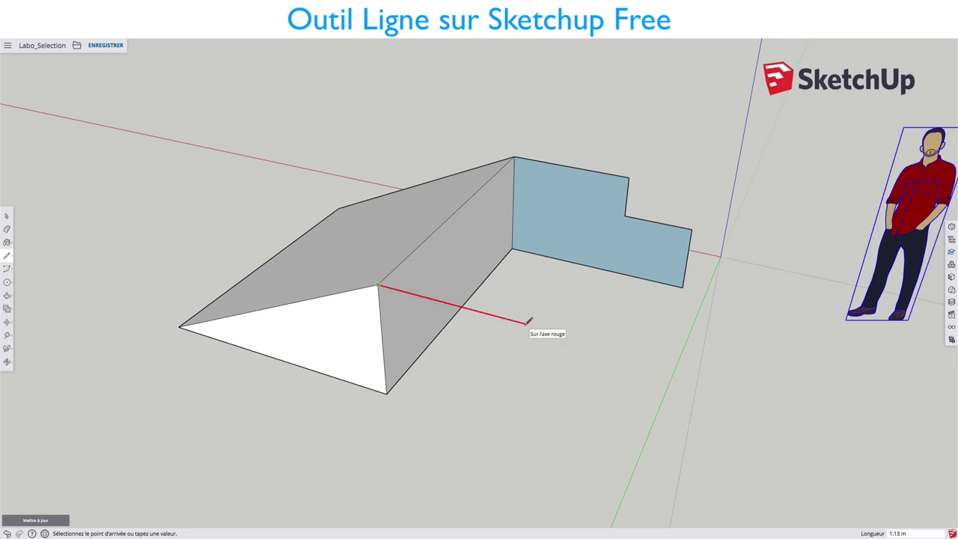
pyautogui.click(630, 174)
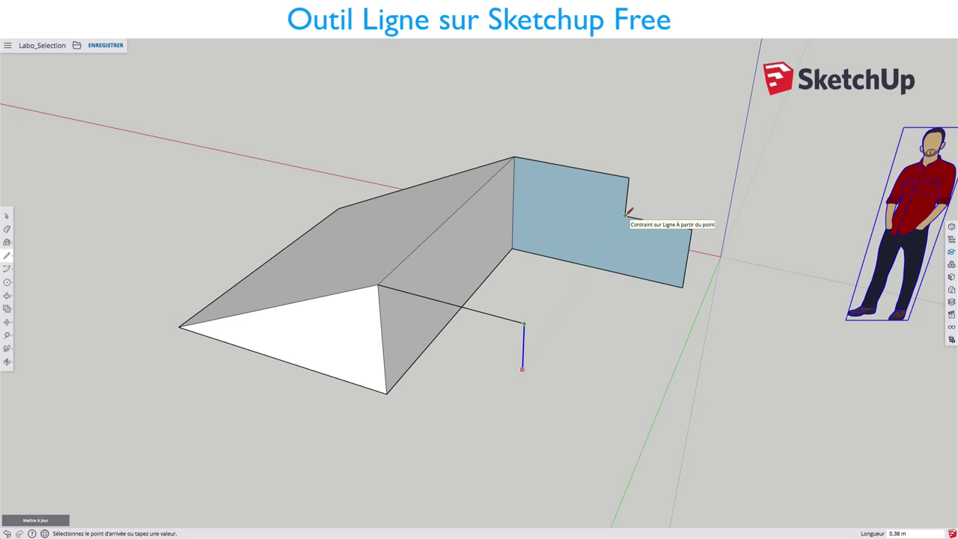
pyautogui.click(625, 215)
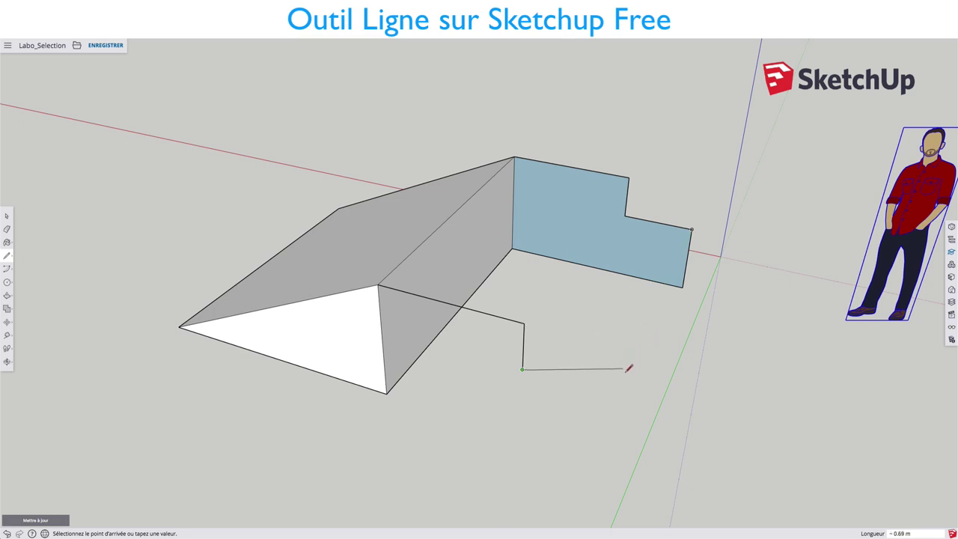
pyautogui.click(610, 393)
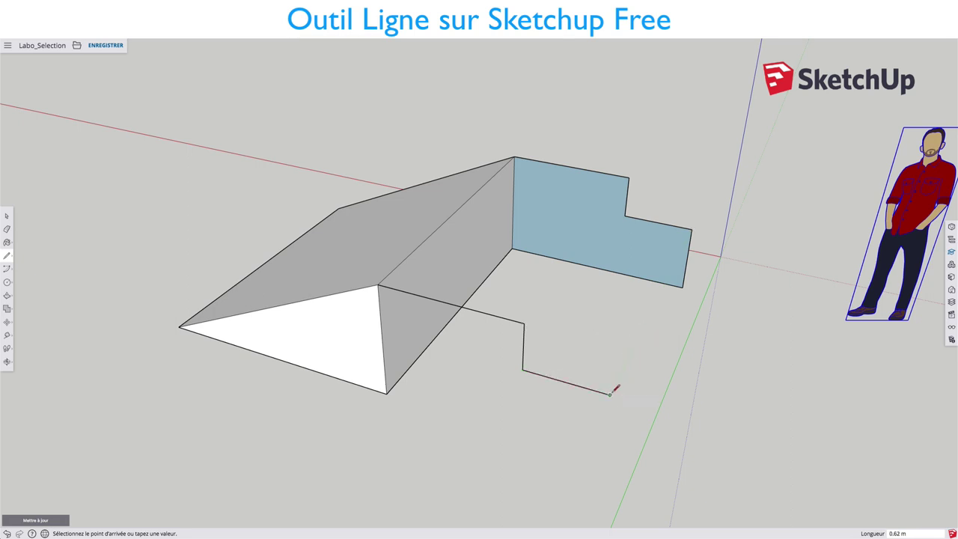
pyautogui.click(691, 229)
pyautogui.moveTo(727, 321)
pyautogui.mouseDown(button='middle')
pyautogui.moveTo(605, 329)
pyautogui.moveTo(374, 286)
pyautogui.moveTo(603, 327)
pyautogui.moveTo(719, 327)
pyautogui.mouseUp(button='middle')
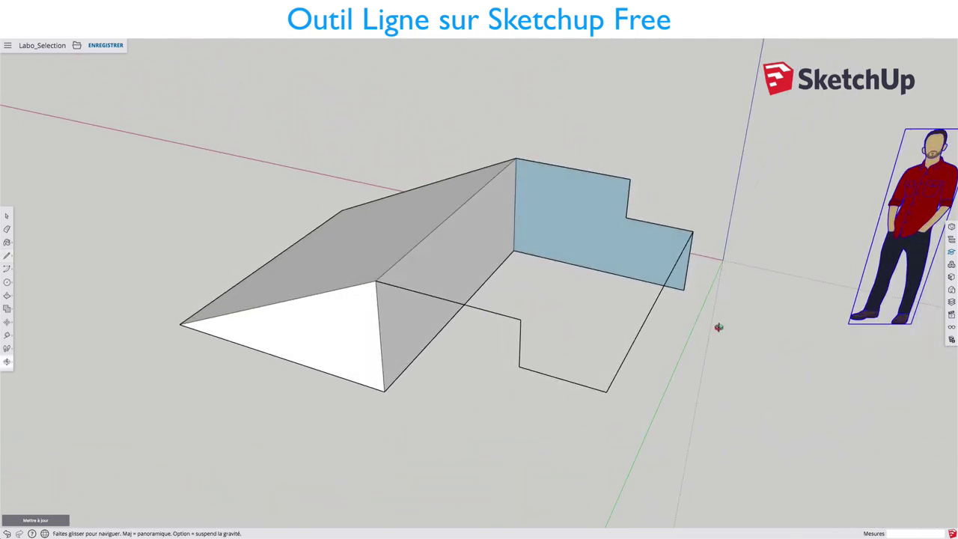
pyautogui.hotkey('ctrl', 'z')
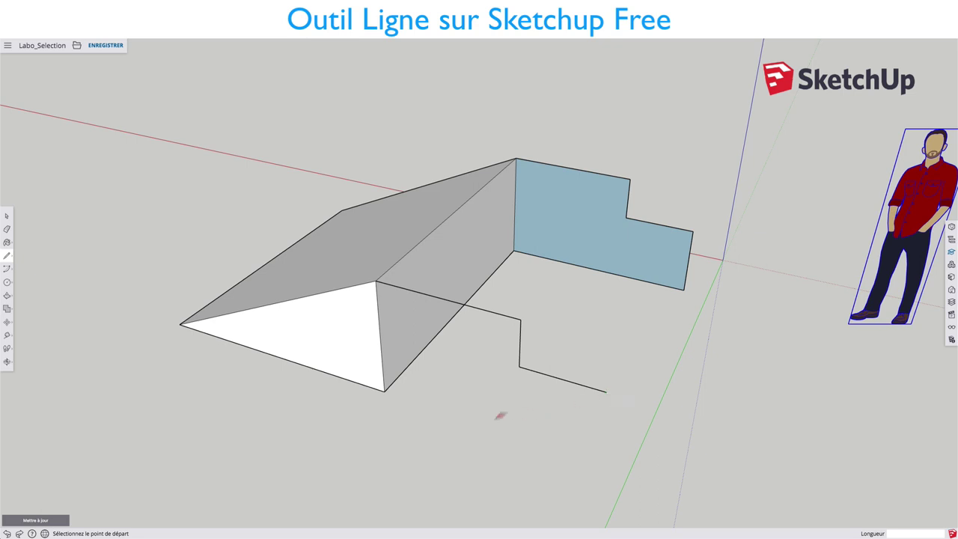
# Draw a base edge along the ground to close a new face, plus an edge to the panel's corner.
pyautogui.click(385, 390)
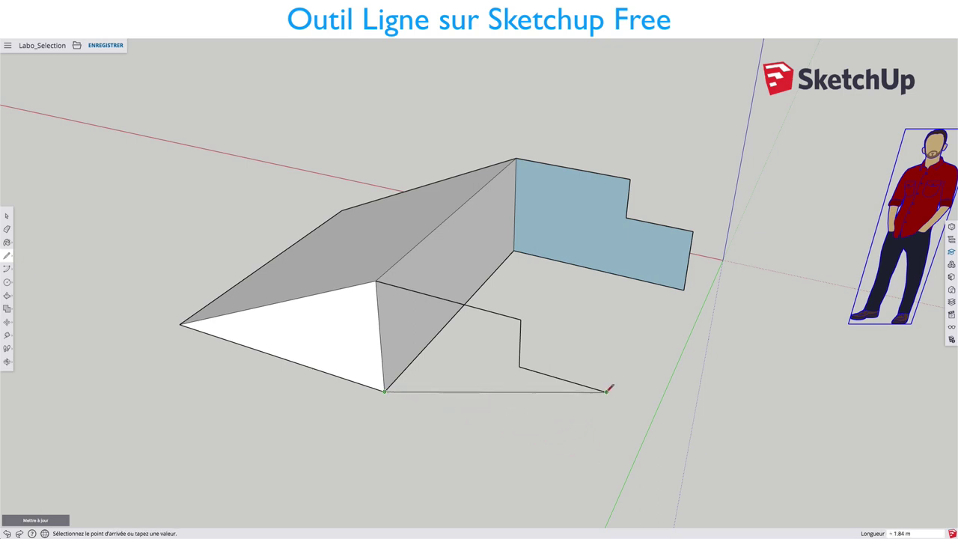
pyautogui.click(599, 460)
pyautogui.click(606, 391)
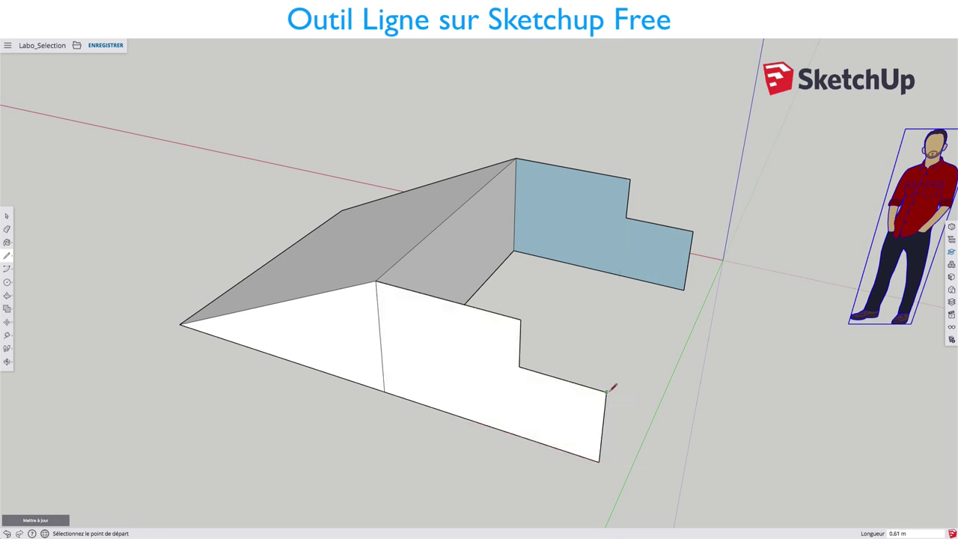
pyautogui.click(606, 392)
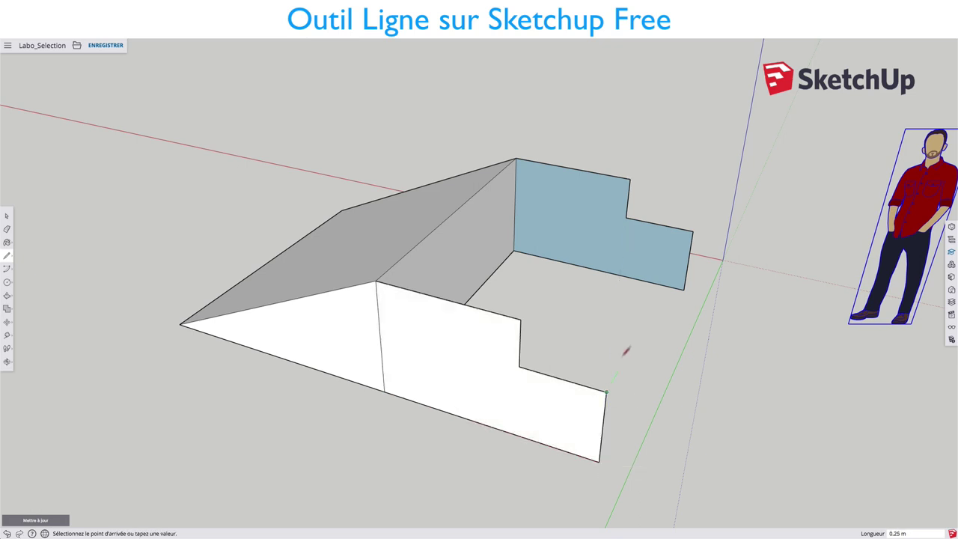
pyautogui.click(692, 230)
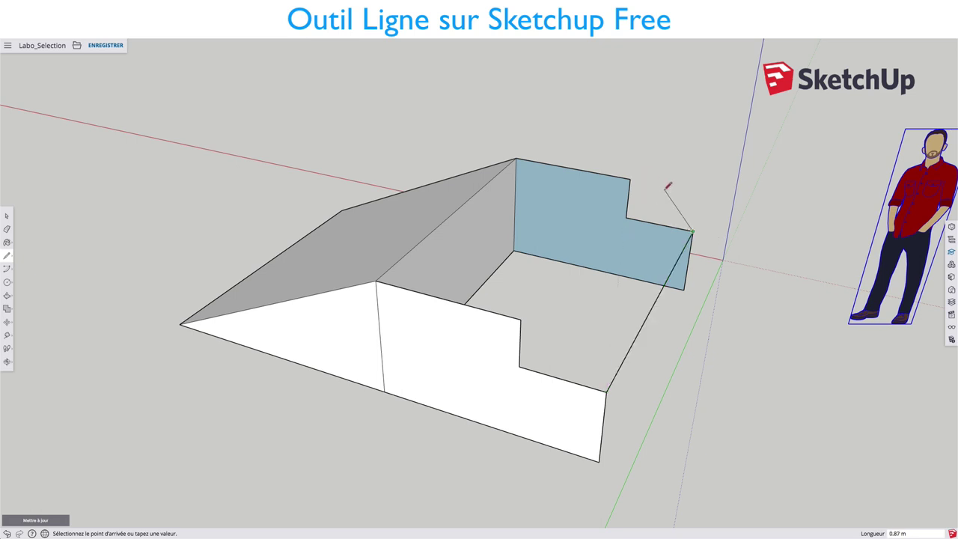
pyautogui.press('Escape')
# Draw an edge from the panel's upper corner to the right post, closing the lower shelf face.
pyautogui.click(630, 179)
pyautogui.moveTo(522, 317)
pyautogui.mouseDown(button='middle')
pyautogui.moveTo(306, 291)
pyautogui.moveTo(317, 280)
pyautogui.moveTo(511, 314)
pyautogui.moveTo(393, 314)
pyautogui.mouseUp(button='middle')
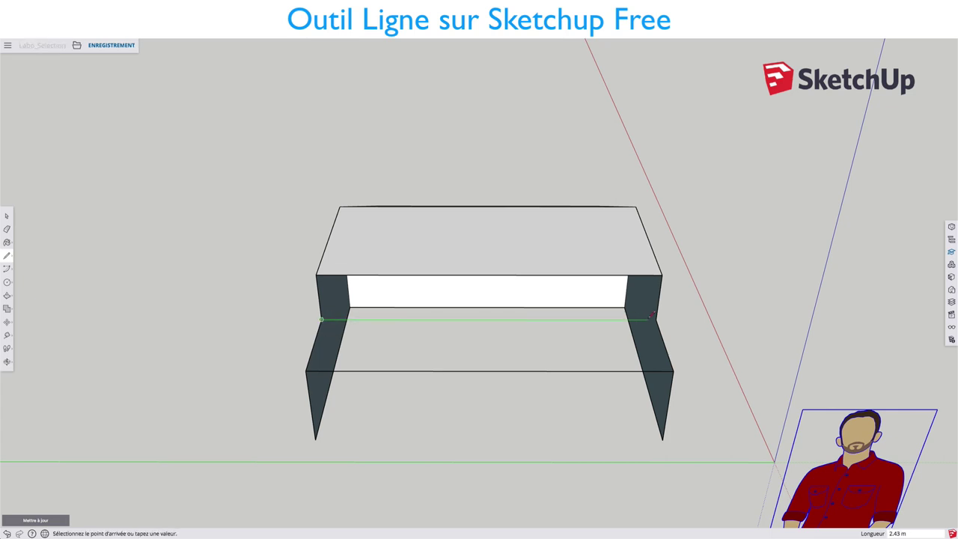
pyautogui.click(656, 320)
pyautogui.moveTo(566, 356)
pyautogui.mouseDown(button='middle')
pyautogui.moveTo(648, 273)
pyautogui.moveTo(454, 374)
pyautogui.mouseUp(button='middle')
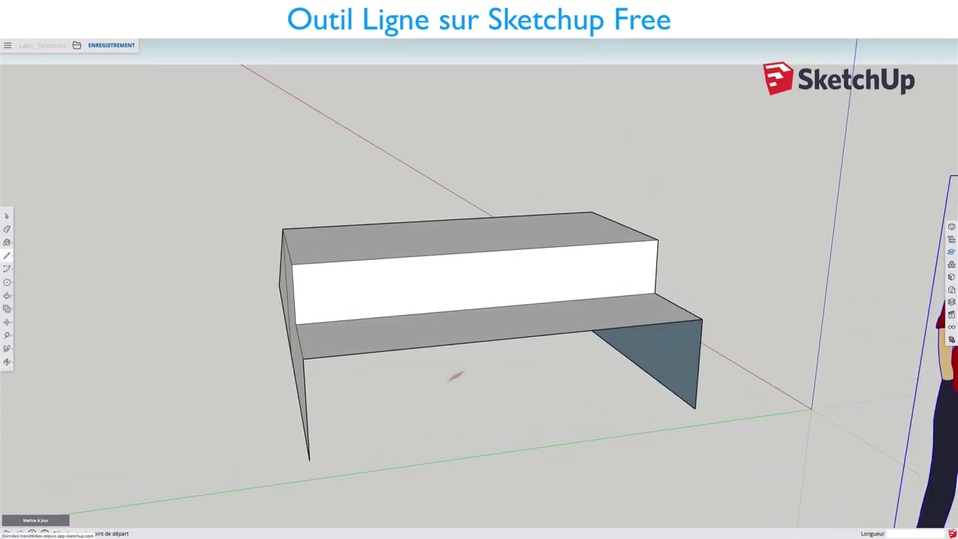
# Draw the bottom front edge to close the front face, then inspect the finished stepped block.
pyautogui.click(309, 458)
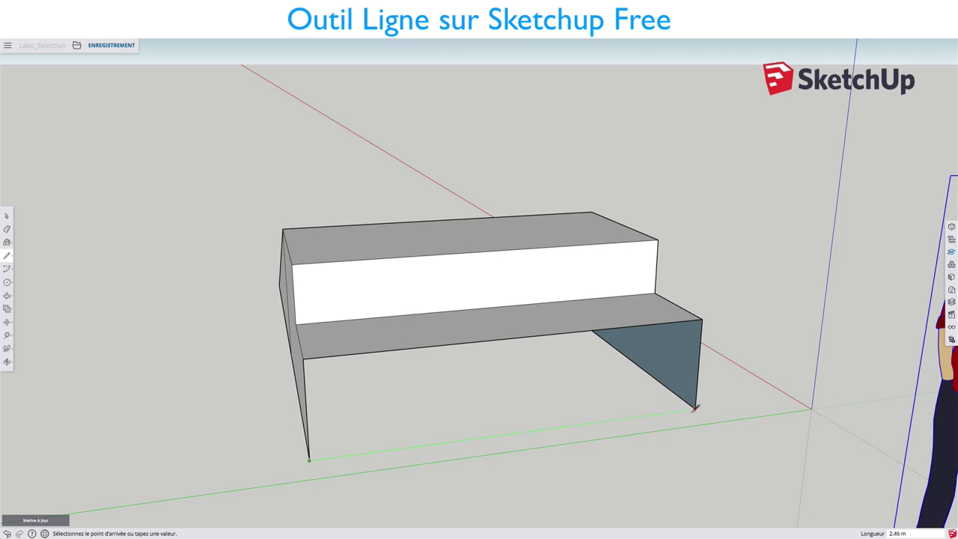
pyautogui.click(695, 408)
pyautogui.moveTo(696, 408)
pyautogui.mouseDown(button='middle')
pyautogui.moveTo(571, 389)
pyautogui.moveTo(781, 177)
pyautogui.moveTo(764, 397)
pyautogui.moveTo(438, 317)
pyautogui.moveTo(659, 325)
pyautogui.mouseUp(button='middle')
pyautogui.scroll(-3, 659, 326)
pyautogui.moveTo(566, 305)
pyautogui.mouseDown(button='middle')
pyautogui.moveTo(471, 304)
pyautogui.moveTo(548, 277)
pyautogui.moveTo(466, 284)
pyautogui.moveTo(431, 272)
pyautogui.moveTo(541, 235)
pyautogui.mouseUp(button='middle')
pyautogui.scroll(2, 431, 272)
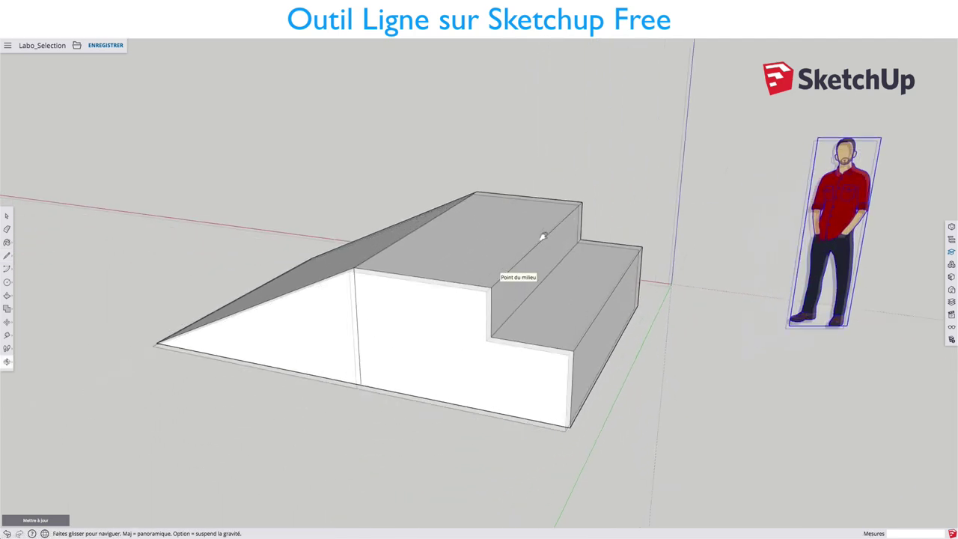
pyautogui.scroll(-1, 534, 242)
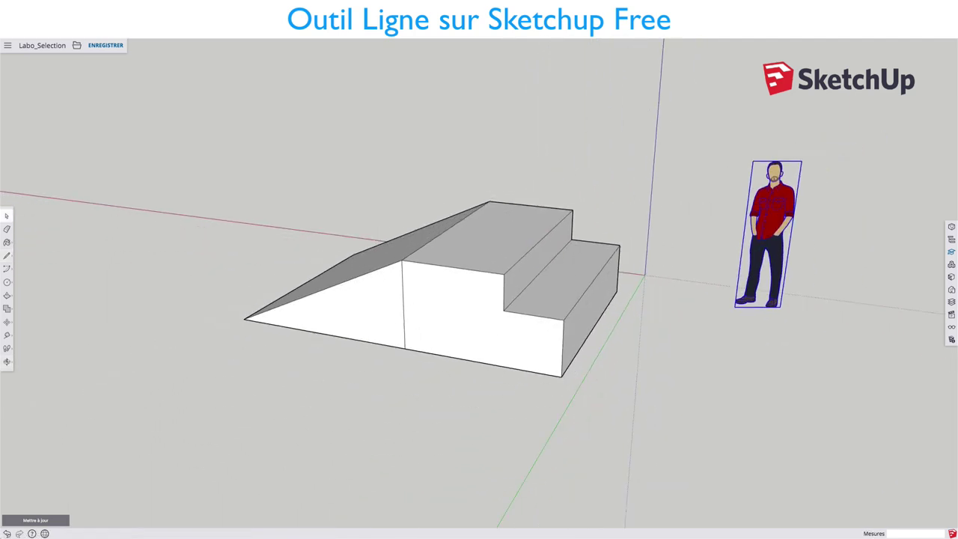
# Window-select the whole stepped block, delete it, and re-tilt the view of the emptied scene.
pyautogui.click(6, 216)
pyautogui.moveTo(206, 146); pyautogui.dragTo(640, 433)
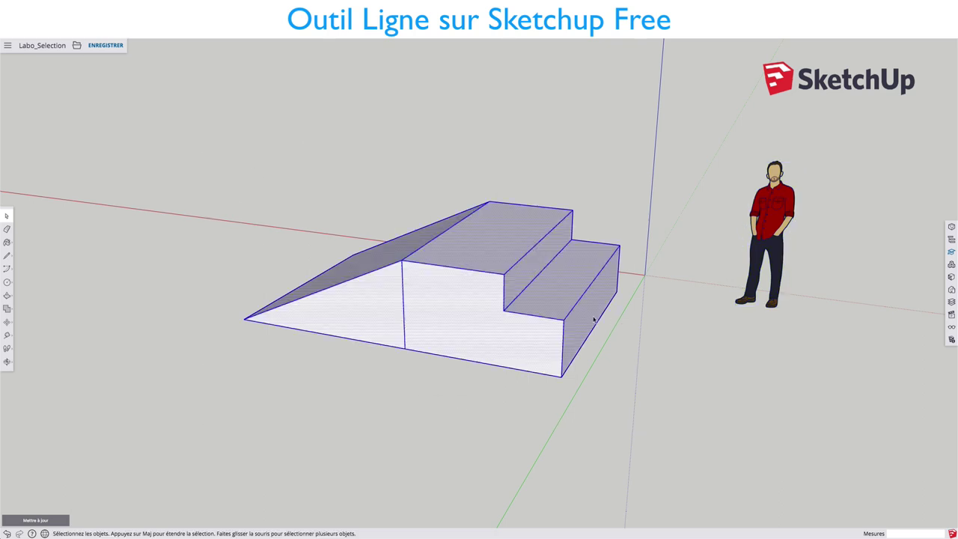
pyautogui.press('Delete')
pyautogui.moveTo(547, 342)
pyautogui.mouseDown(button='middle')
pyautogui.moveTo(592, 334)
pyautogui.moveTo(511, 334)
pyautogui.moveTo(656, 326)
pyautogui.moveTo(500, 326)
pyautogui.moveTo(825, 364)
pyautogui.moveTo(526, 347)
pyautogui.moveTo(669, 357)
pyautogui.moveTo(483, 246)
pyautogui.moveTo(661, 338)
pyautogui.moveTo(542, 352)
pyautogui.moveTo(624, 357)
pyautogui.moveTo(560, 353)
pyautogui.mouseUp(button='middle')
pyautogui.scroll(-2, 560, 354)
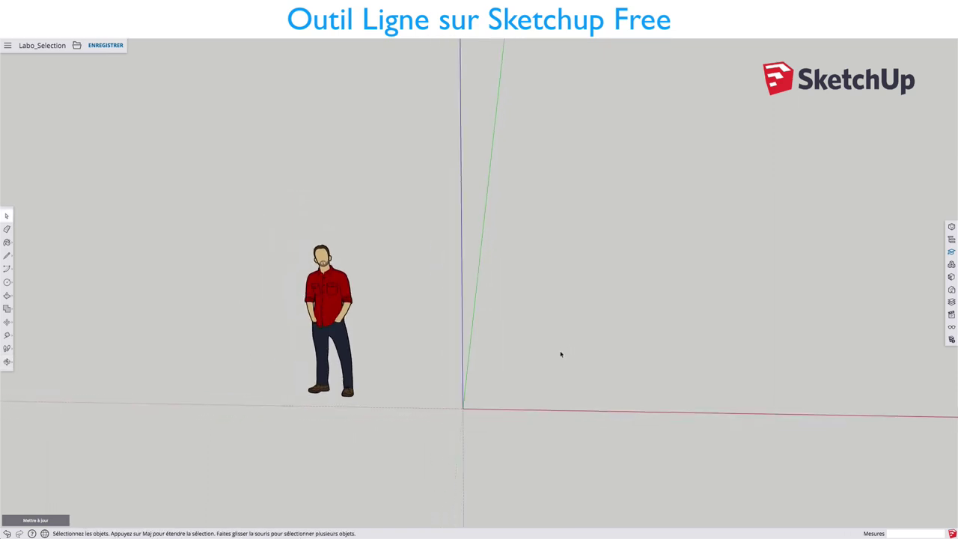
pyautogui.moveTo(582, 388)
pyautogui.mouseDown(button='middle')
pyautogui.moveTo(573, 359)
pyautogui.moveTo(601, 327)
pyautogui.mouseUp(button='middle')
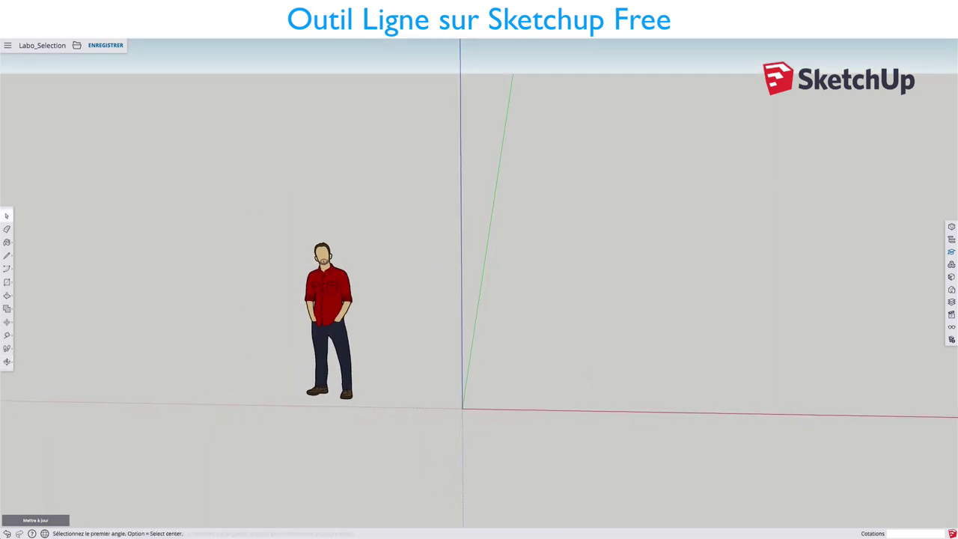
# Draw an upright rectangle right of the figure with the Line tool, closing it into a white face.
pyautogui.press('r')
pyautogui.press('l')
pyautogui.click(552, 286)
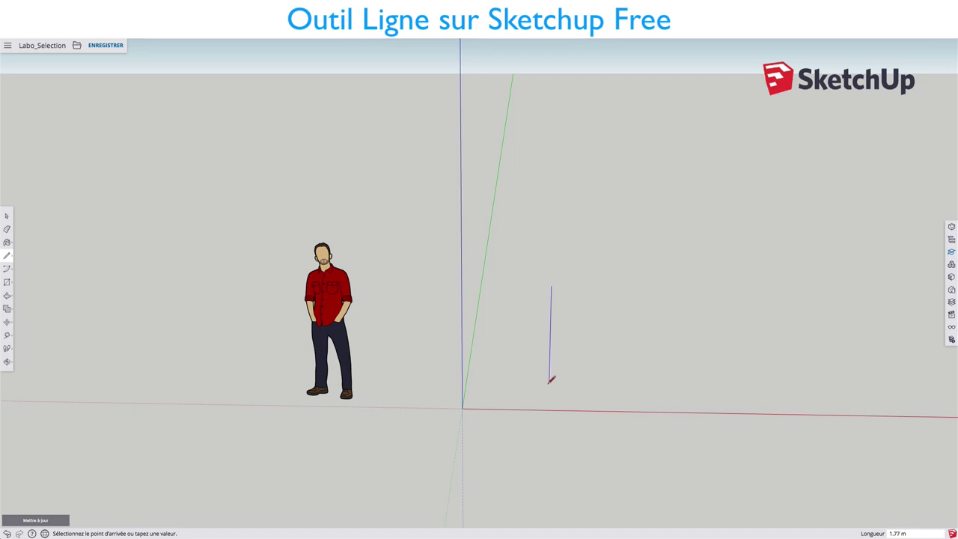
pyautogui.click(550, 381)
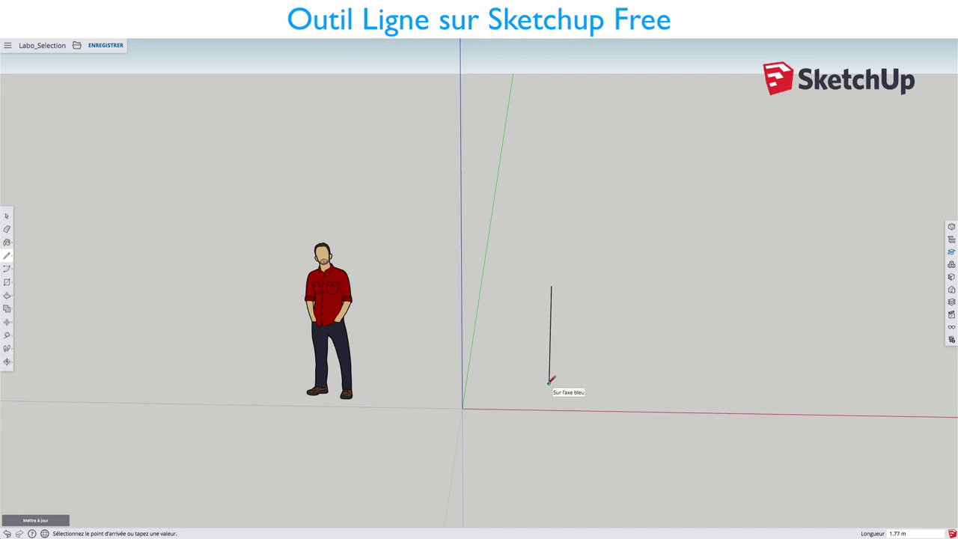
pyautogui.click(623, 383)
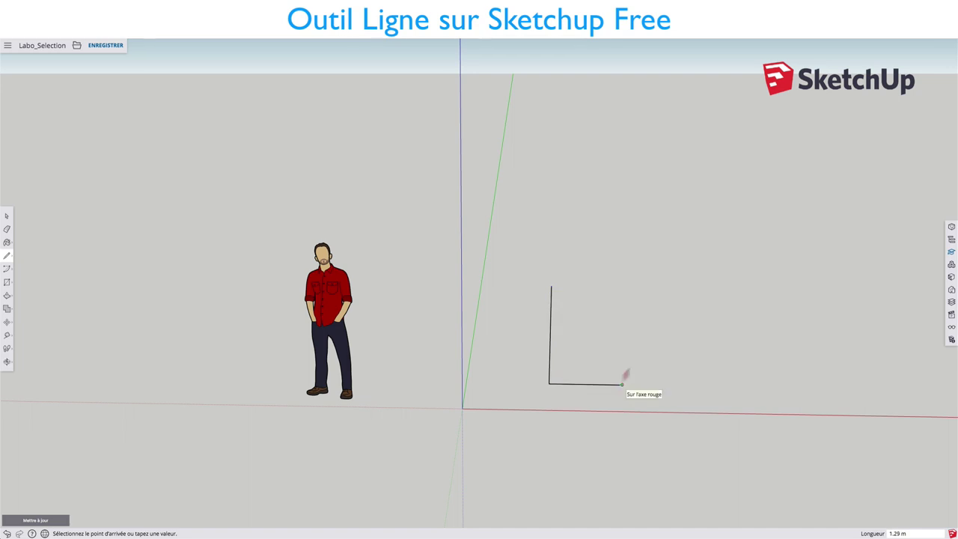
pyautogui.click(627, 285)
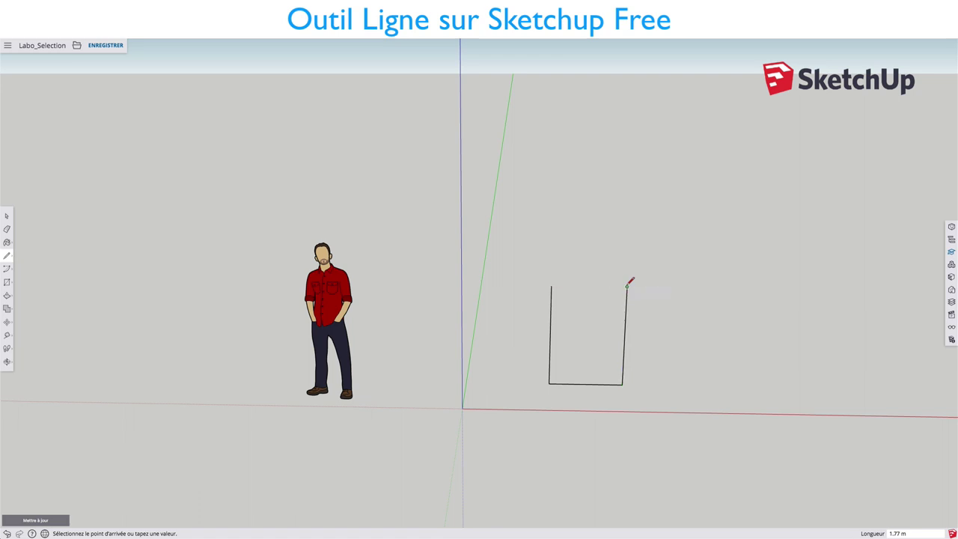
pyautogui.click(552, 286)
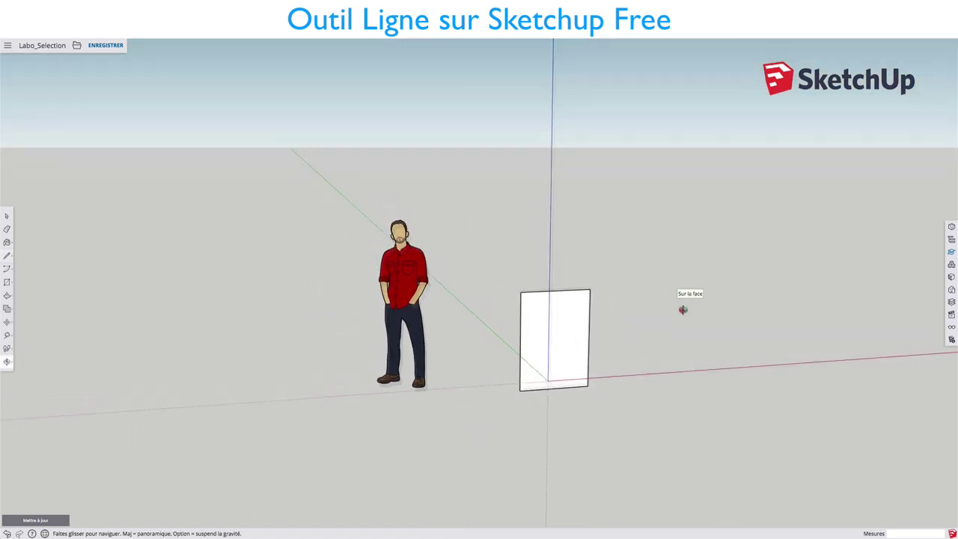
pyautogui.moveTo(591, 327)
pyautogui.mouseDown(button='middle')
pyautogui.moveTo(706, 329)
pyautogui.moveTo(595, 350)
pyautogui.mouseUp(button='middle')
# Draw a short thickness edge at the top-left corner and close the thin top face.
pyautogui.press('l')
pyautogui.scroll(3, 454, 229)
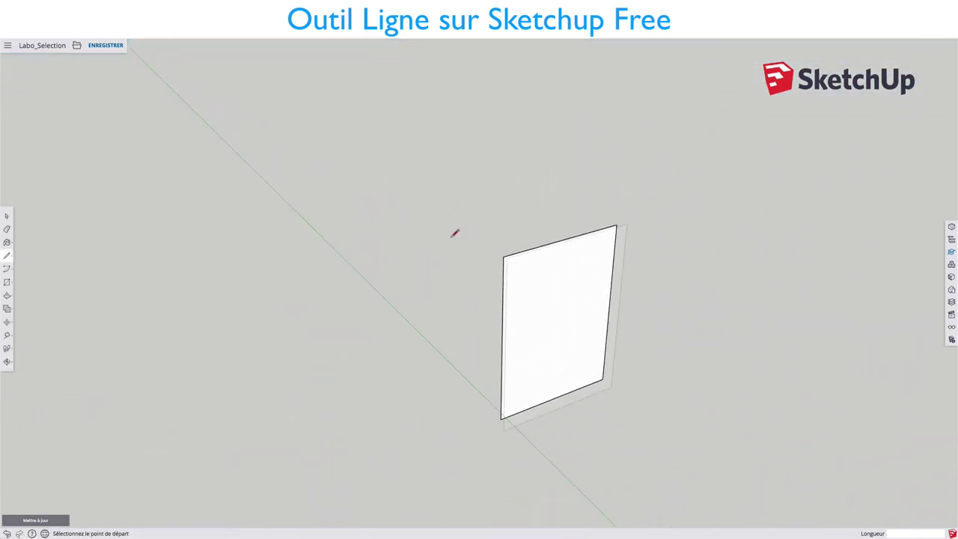
pyautogui.scroll(3, 505, 222)
pyautogui.scroll(2, 526, 273)
pyautogui.click(523, 280)
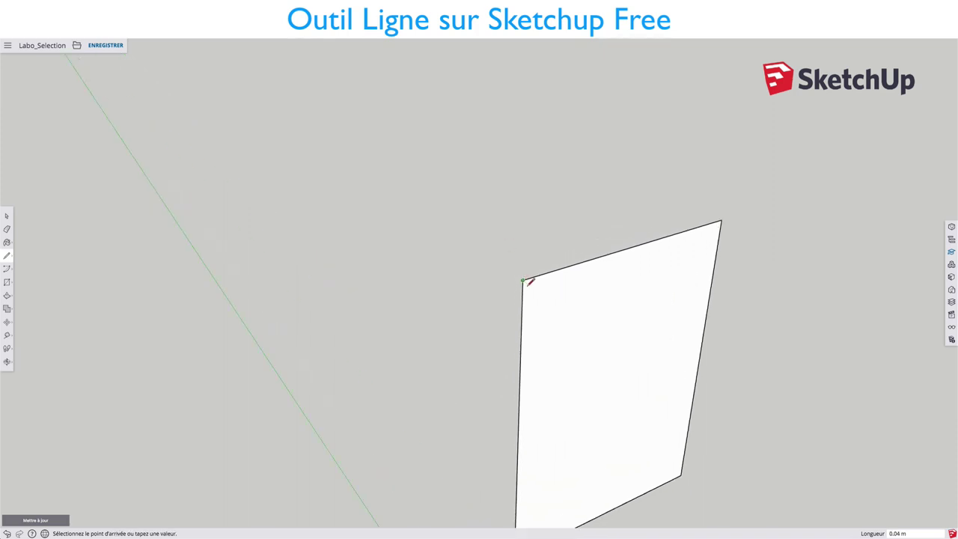
pyautogui.click(535, 289)
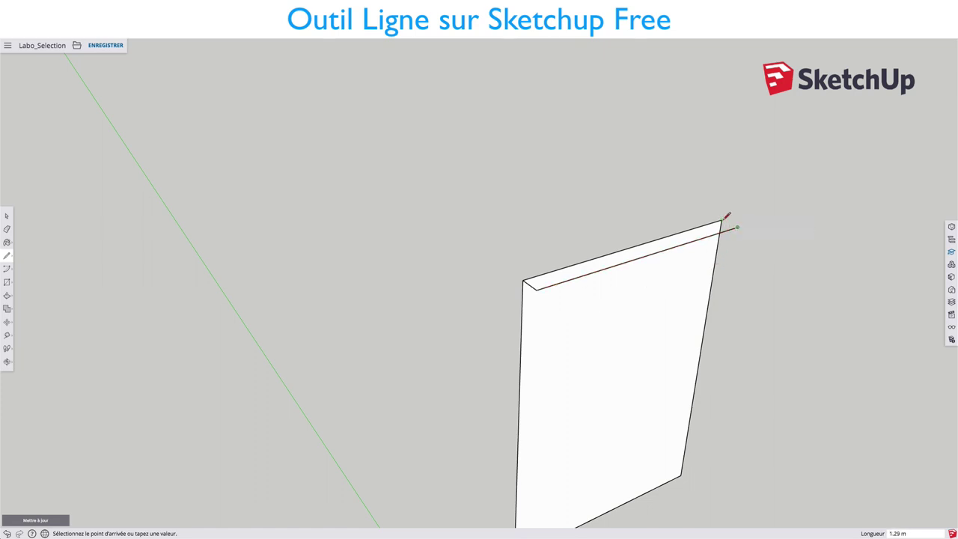
pyautogui.click(721, 222)
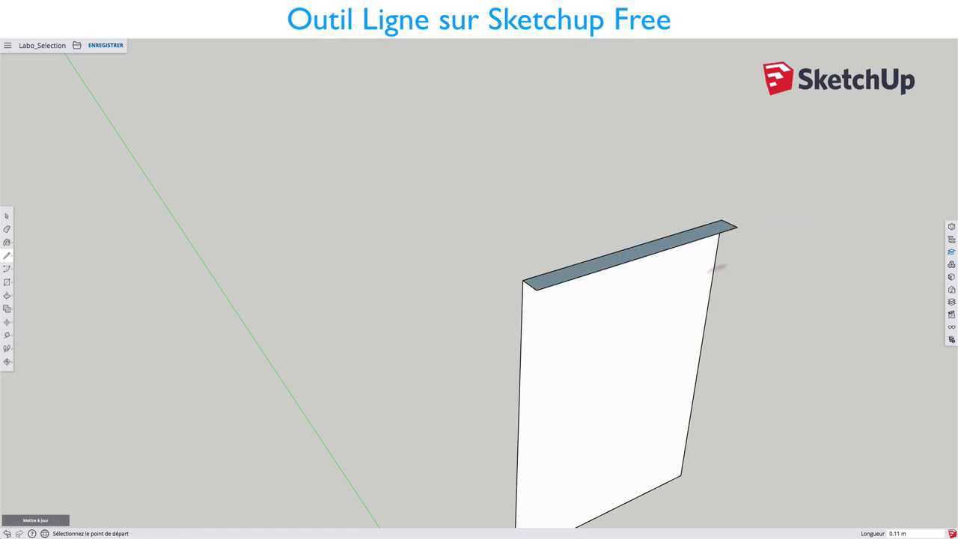
# Run an edge down the panel's left side to close the thin left side face.
pyautogui.moveTo(717, 268)
pyautogui.mouseDown(button='middle')
pyautogui.moveTo(608, 250)
pyautogui.moveTo(599, 182)
pyautogui.mouseUp(button='middle')
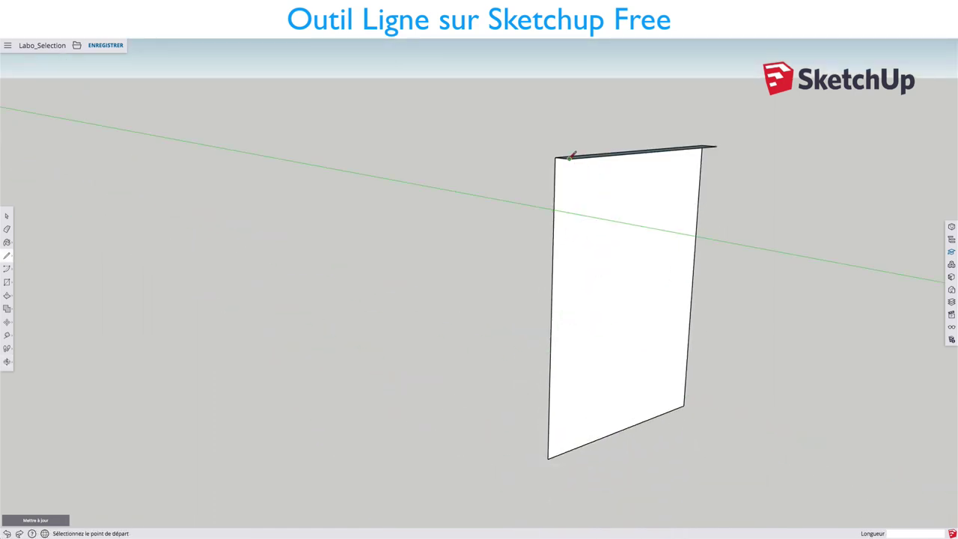
pyautogui.click(569, 157)
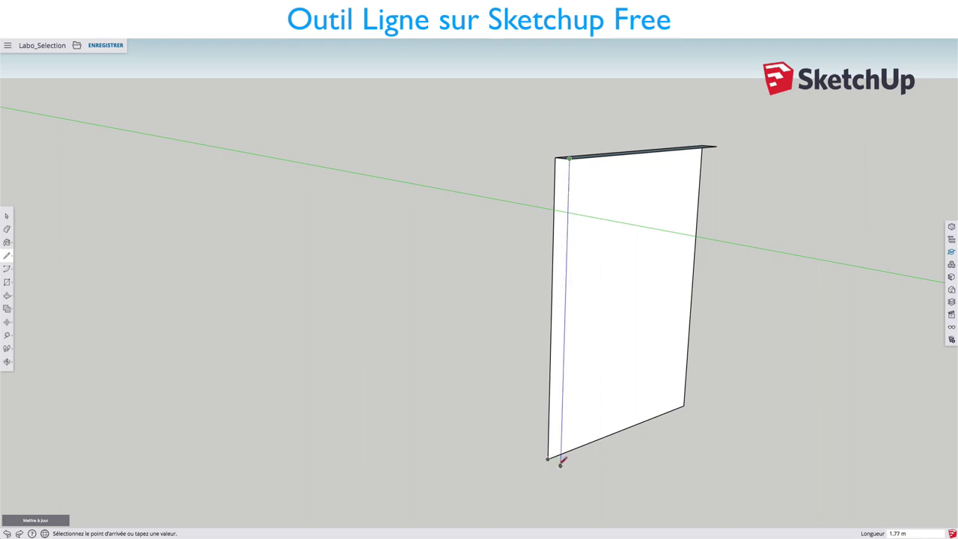
pyautogui.click(561, 463)
pyautogui.click(551, 458)
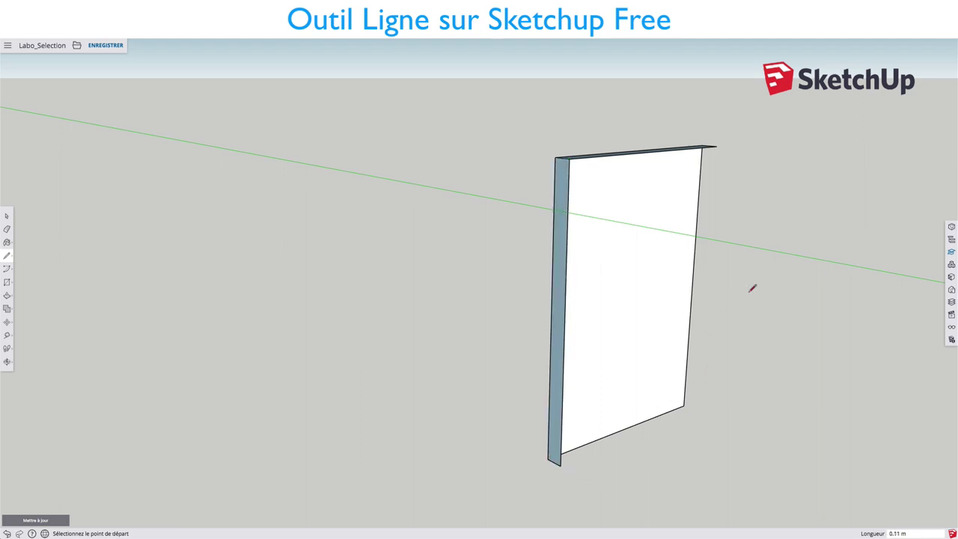
pyautogui.moveTo(752, 288)
pyautogui.mouseDown(button='middle')
pyautogui.moveTo(454, 295)
pyautogui.moveTo(547, 280)
pyautogui.moveTo(637, 235)
pyautogui.moveTo(686, 250)
pyautogui.mouseUp(button='middle')
# Start an edge at the panel's top-right corner, then cancel it after zooming in and out.
pyautogui.click(690, 202)
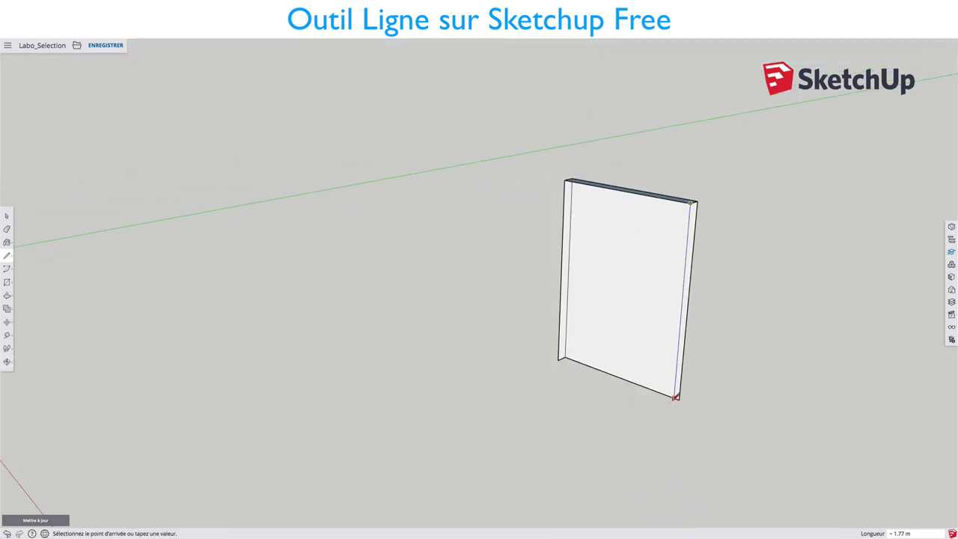
pyautogui.scroll(3, 675, 397)
pyautogui.scroll(3, 675, 396)
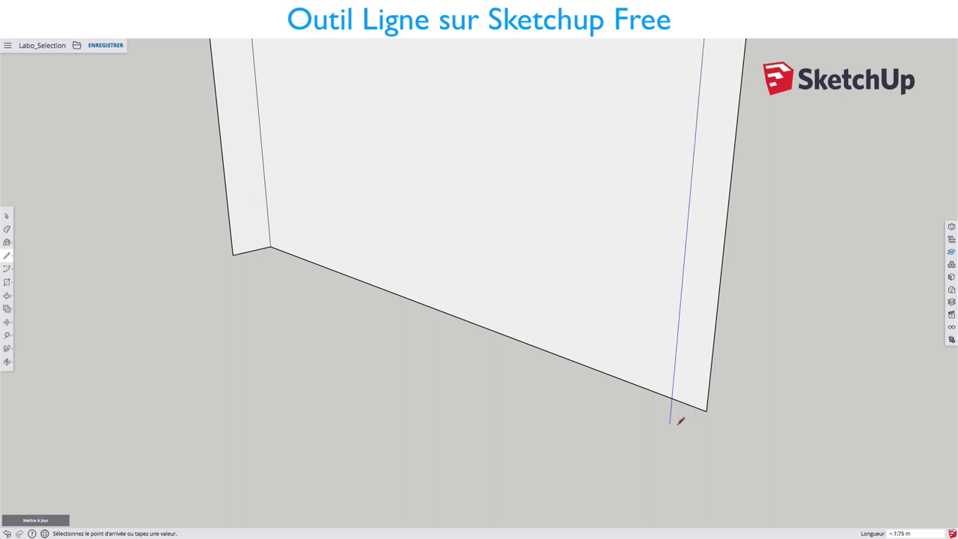
pyautogui.scroll(-4, 684, 411)
pyautogui.scroll(-3, 683, 370)
pyautogui.press('Escape')
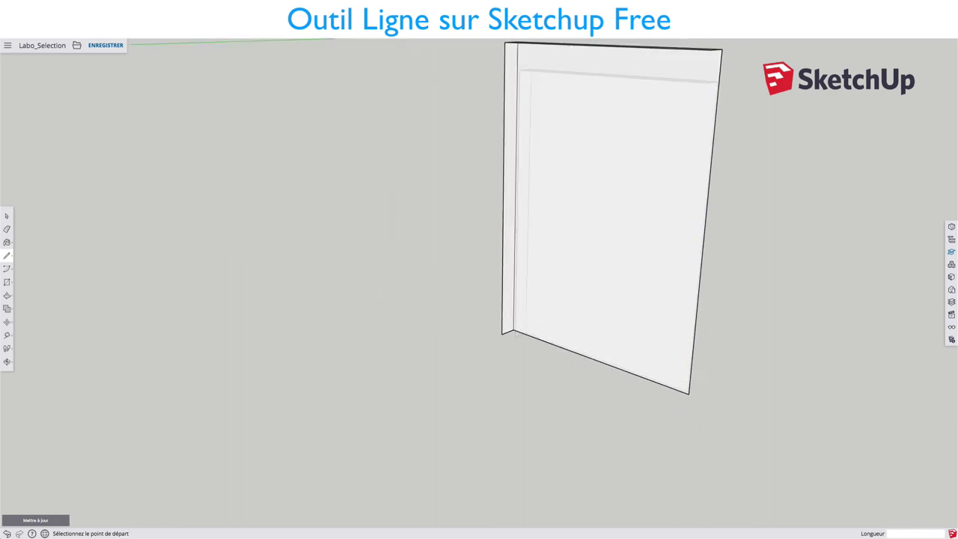
pyautogui.scroll(3, 590, 328)
pyautogui.scroll(-3, 590, 328)
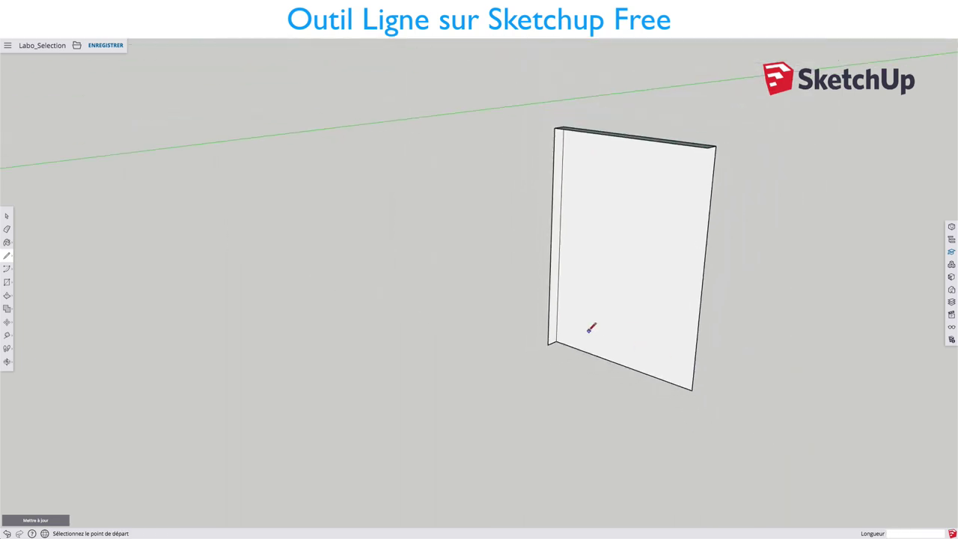
pyautogui.scroll(1, 590, 327)
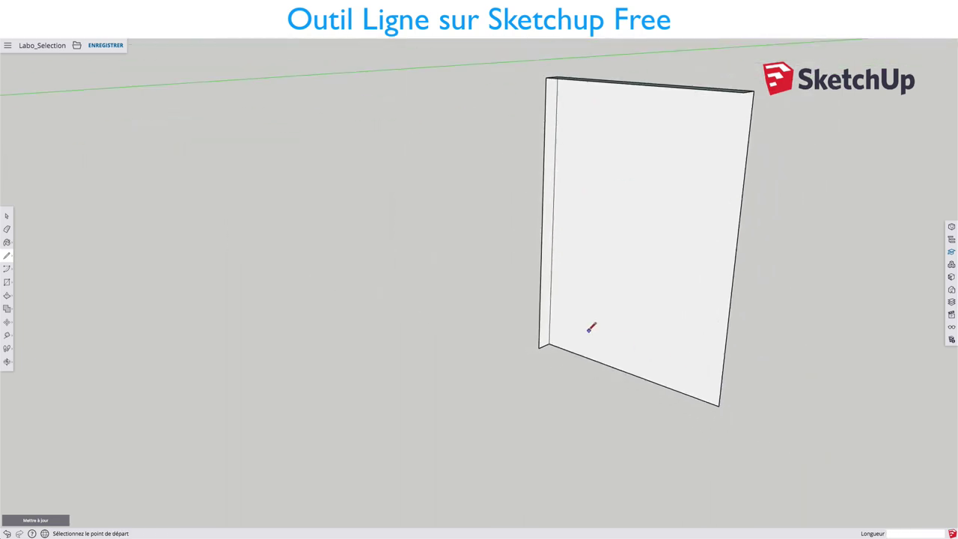
# Draw the slab's bottom edge from the bottom-left to the bottom-right corner, closing the bottom face.
pyautogui.click(539, 347)
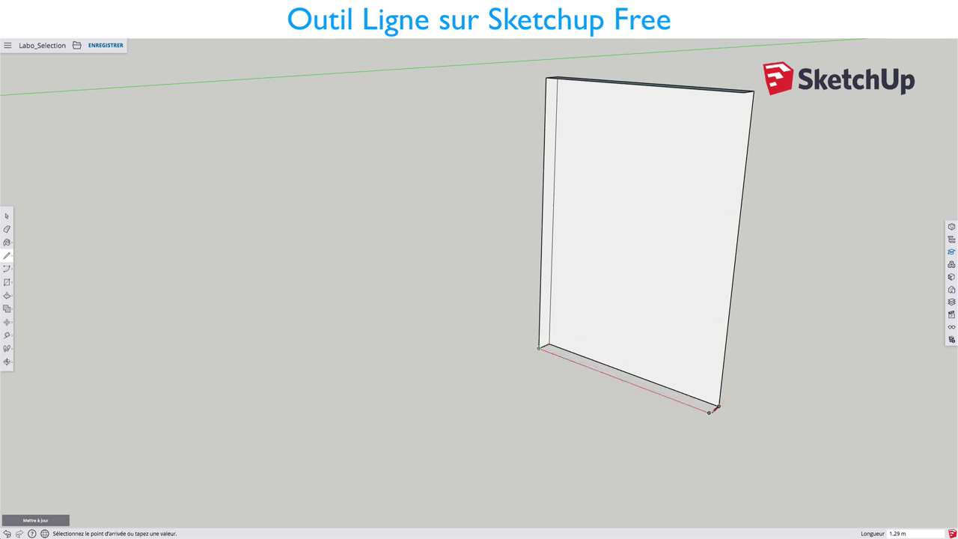
pyautogui.click(708, 412)
pyautogui.press('Escape')
pyautogui.moveTo(719, 404); pyautogui.dragTo(722, 358, button='middle')
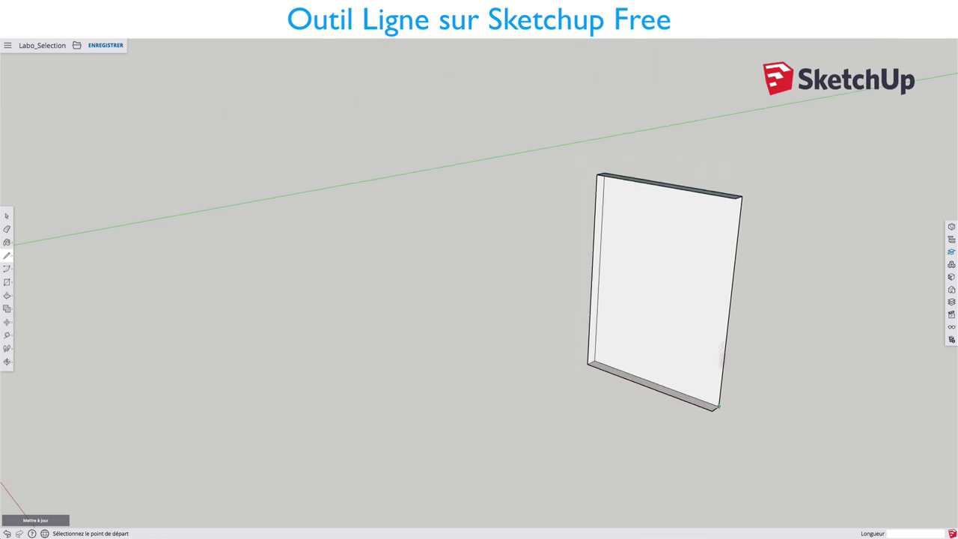
pyautogui.click(737, 196)
# Finish the right-side edge at the bottom corner to close the slab, and center it in view.
pyautogui.click(714, 398)
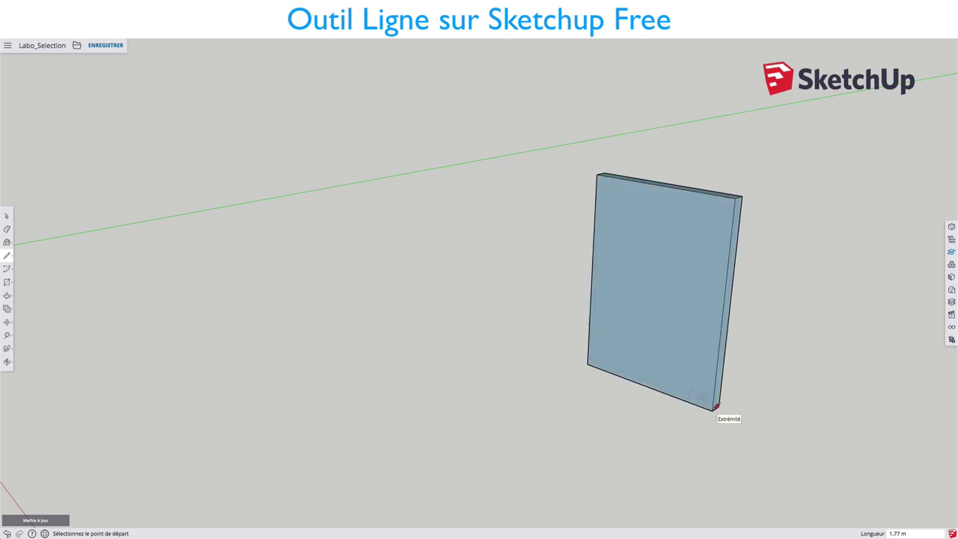
pyautogui.moveTo(722, 419)
pyautogui.mouseDown(button='middle')
pyautogui.moveTo(616, 341)
pyautogui.moveTo(554, 319)
pyautogui.moveTo(580, 227)
pyautogui.mouseUp(button='middle')
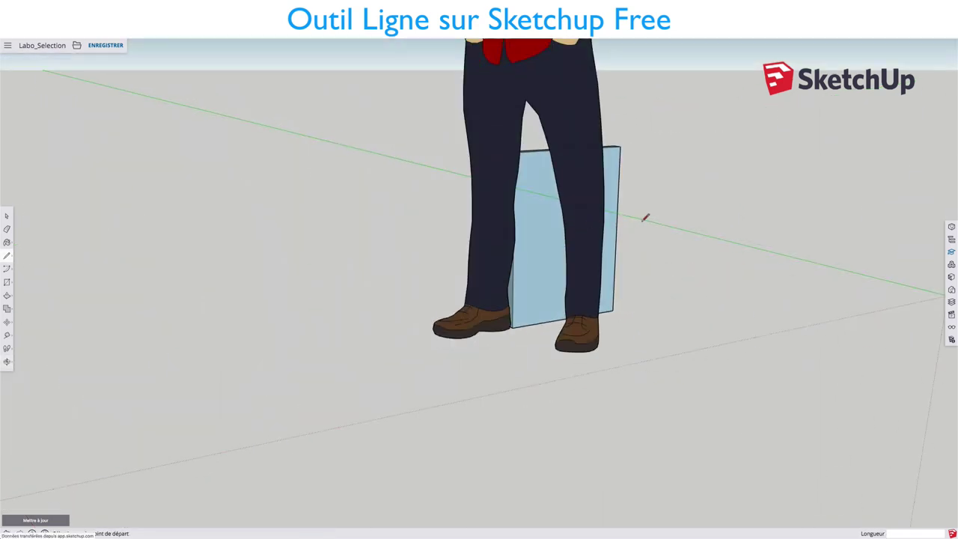
pyautogui.scroll(2, 645, 218)
pyautogui.moveTo(725, 207)
pyautogui.mouseDown(button='middle')
pyautogui.moveTo(733, 207)
pyautogui.moveTo(641, 186)
pyautogui.moveTo(571, 186)
pyautogui.moveTo(710, 192)
pyautogui.moveTo(577, 196)
pyautogui.moveTo(543, 244)
pyautogui.moveTo(515, 229)
pyautogui.mouseUp(button='middle')
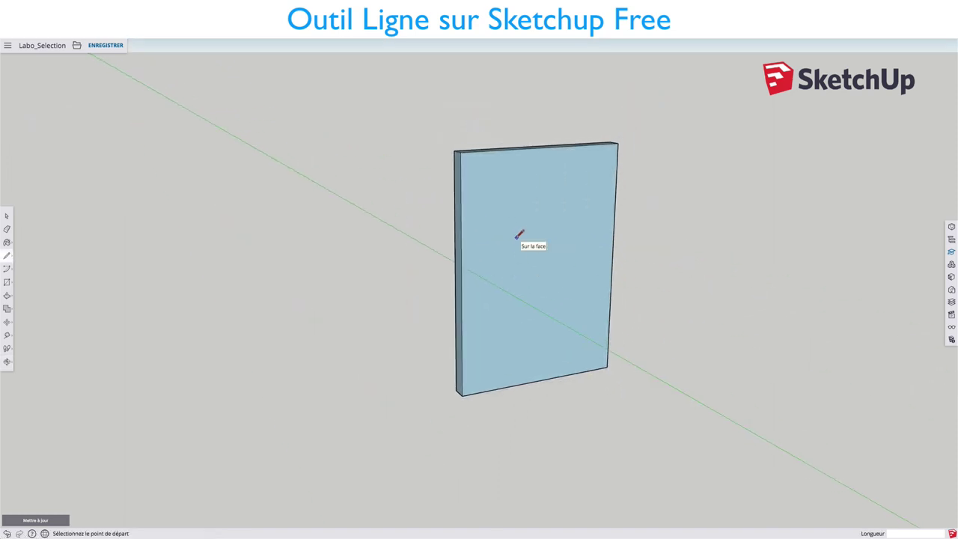
# Select the whole slab and apply Inverser les faces to reverse its faces.
pyautogui.press('space')
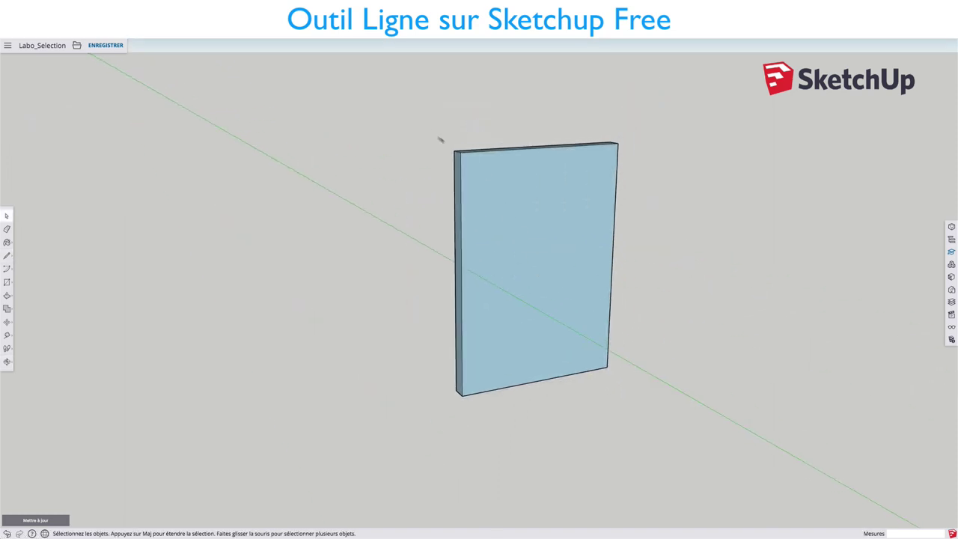
pyautogui.moveTo(418, 100)
pyautogui.mouseDown()
pyautogui.moveTo(534, 304)
pyautogui.moveTo(709, 434)
pyautogui.mouseUp()
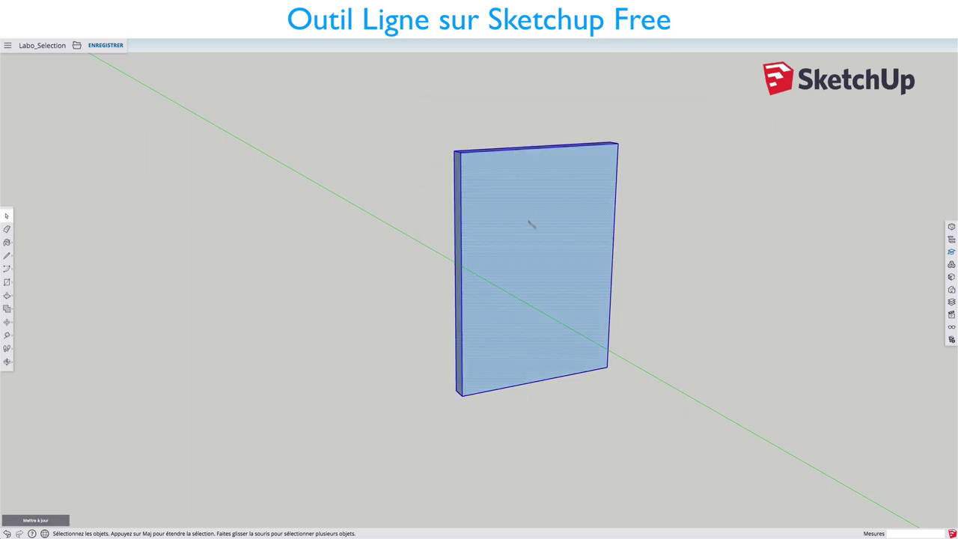
pyautogui.rightClick(516, 199)
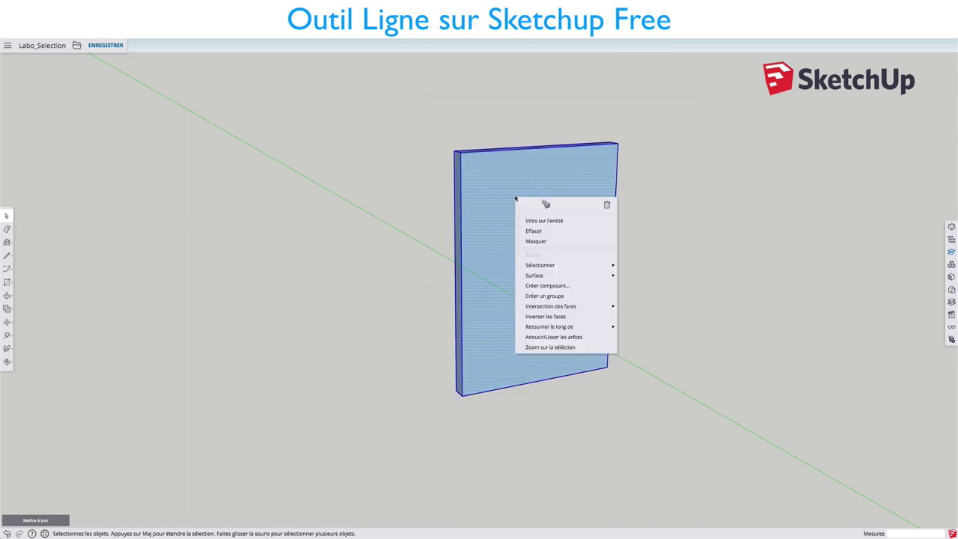
pyautogui.click(547, 318)
pyautogui.moveTo(631, 239)
pyautogui.mouseDown(button='middle')
pyautogui.moveTo(601, 227)
pyautogui.moveTo(150, 229)
pyautogui.moveTo(198, 253)
pyautogui.moveTo(523, 199)
pyautogui.moveTo(564, 209)
pyautogui.moveTo(573, 227)
pyautogui.mouseUp(button='middle')
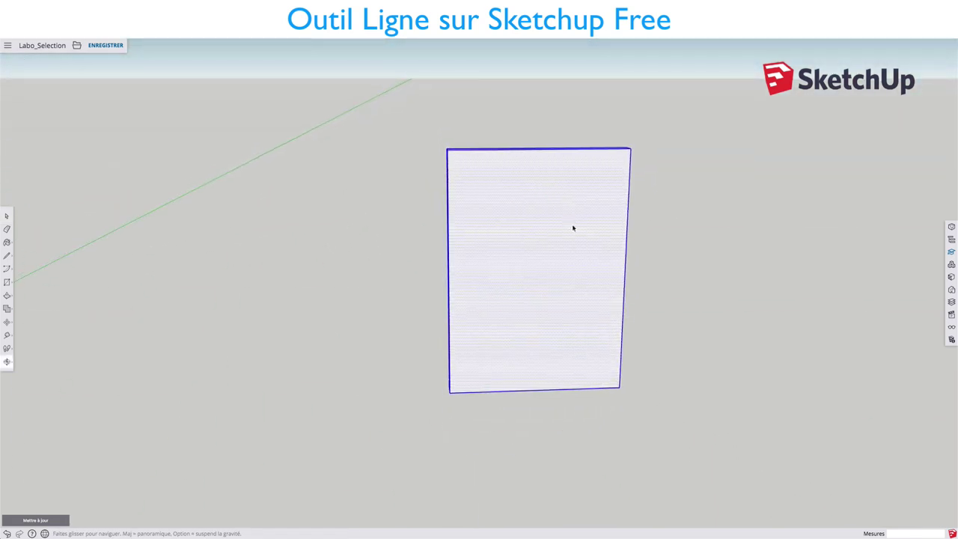
# Orbit and zoom the view down to a close look at the slab's lower-left base corner.
pyautogui.scroll(-1, 572, 226)
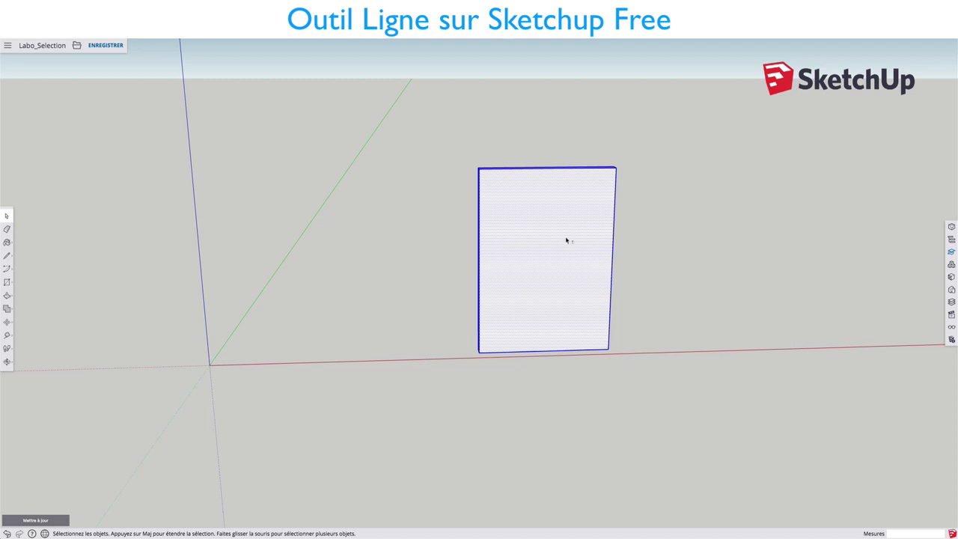
pyautogui.moveTo(566, 240)
pyautogui.mouseDown(button='middle')
pyautogui.moveTo(560, 187)
pyautogui.moveTo(569, 227)
pyautogui.moveTo(545, 239)
pyautogui.moveTo(581, 250)
pyautogui.mouseUp(button='middle')
pyautogui.scroll(3, 532, 229)
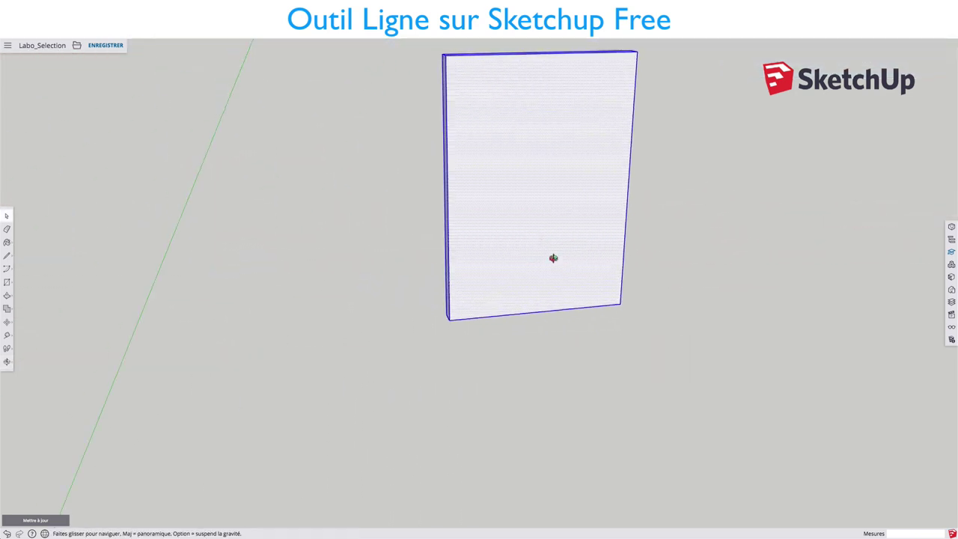
pyautogui.scroll(2, 447, 319)
pyautogui.scroll(3, 454, 320)
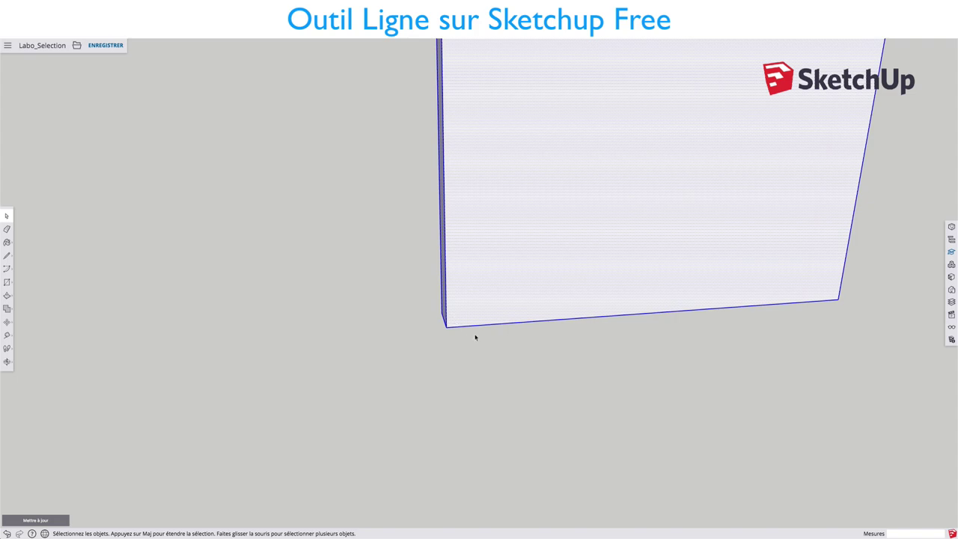
pyautogui.moveTo(475, 338)
pyautogui.mouseDown(button='middle')
pyautogui.moveTo(506, 314)
pyautogui.moveTo(603, 299)
pyautogui.moveTo(569, 252)
pyautogui.mouseUp(button='middle')
pyautogui.scroll(-2, 516, 308)
pyautogui.scroll(-3, 614, 293)
pyautogui.moveTo(522, 336); pyautogui.dragTo(592, 291, button='middle')
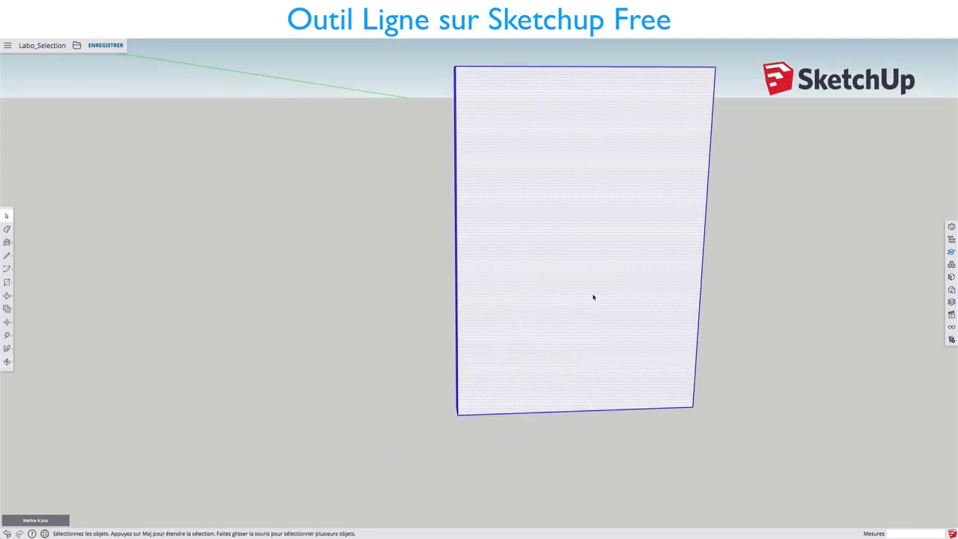
pyautogui.scroll(2, 479, 376)
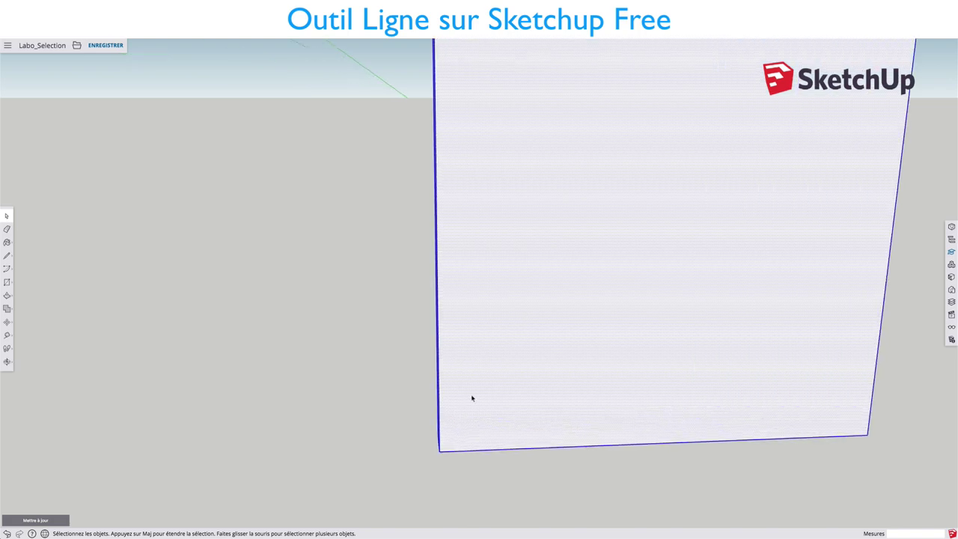
pyautogui.scroll(-1, 470, 396)
pyautogui.moveTo(470, 399)
pyautogui.mouseDown(button='middle')
pyautogui.moveTo(485, 355)
pyautogui.moveTo(440, 452)
pyautogui.mouseUp(button='middle')
pyautogui.scroll(2, 487, 413)
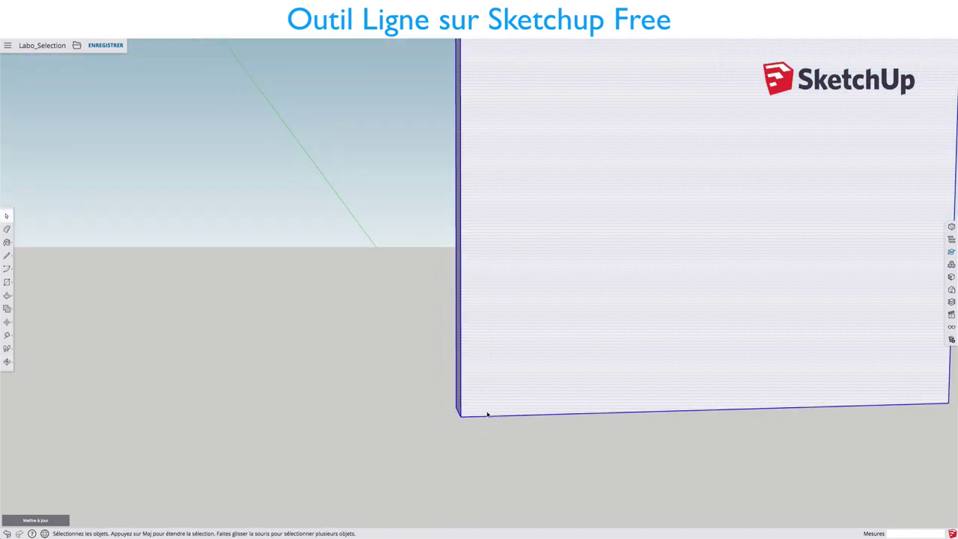
# Draw a short closed rectangle across the slab's end at its foot, entering an exact edge length.
pyautogui.press('l')
pyautogui.click(459, 414)
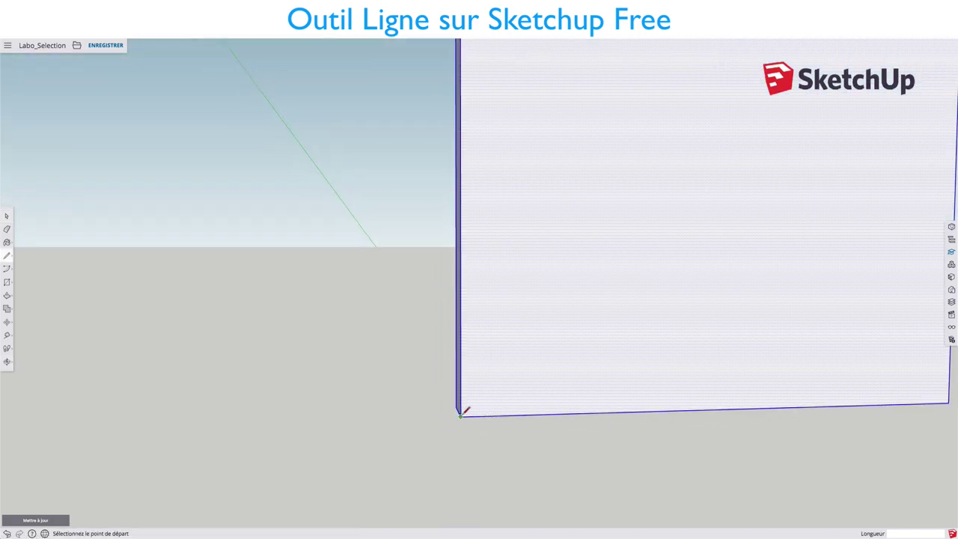
pyautogui.moveTo(468, 384); pyautogui.dragTo(750, 437, button='middle')
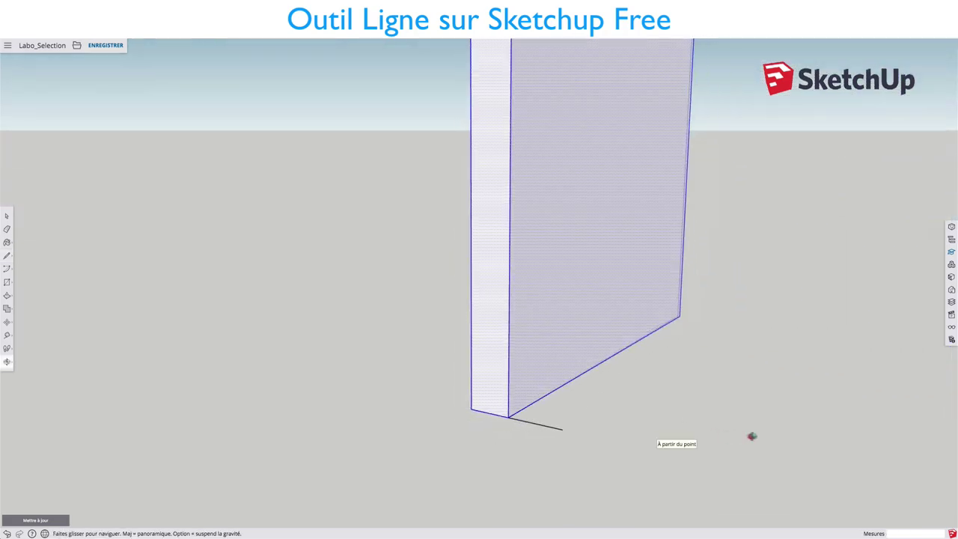
pyautogui.click(565, 451)
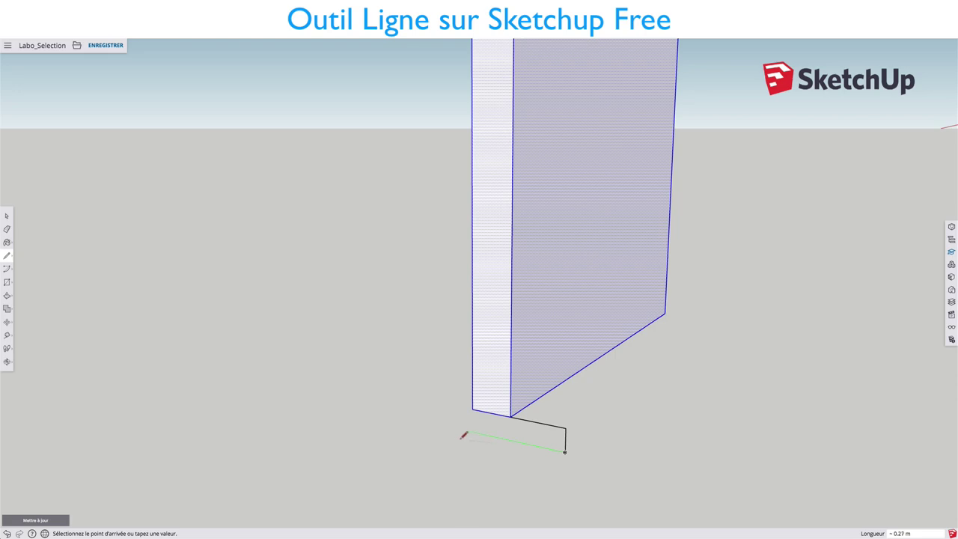
pyautogui.click(413, 420)
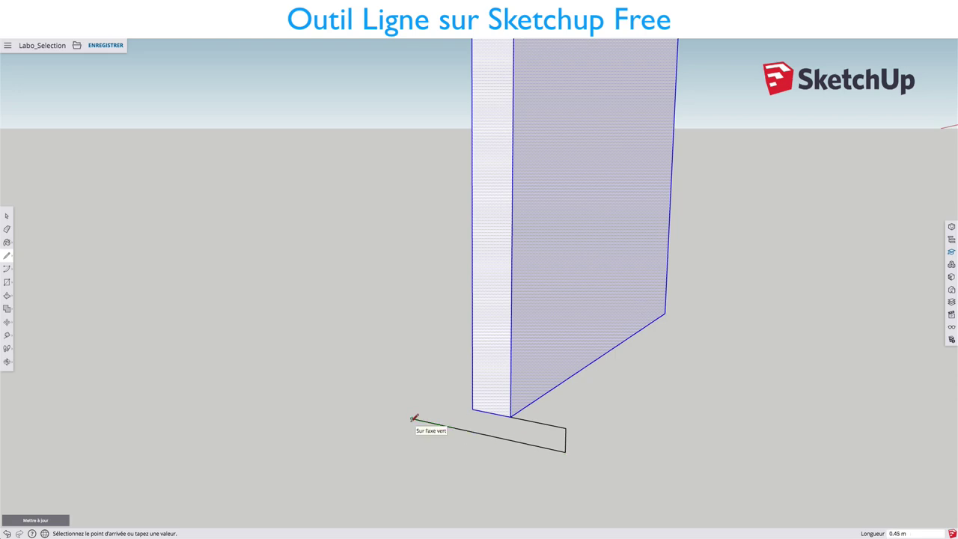
pyautogui.press('Escape')
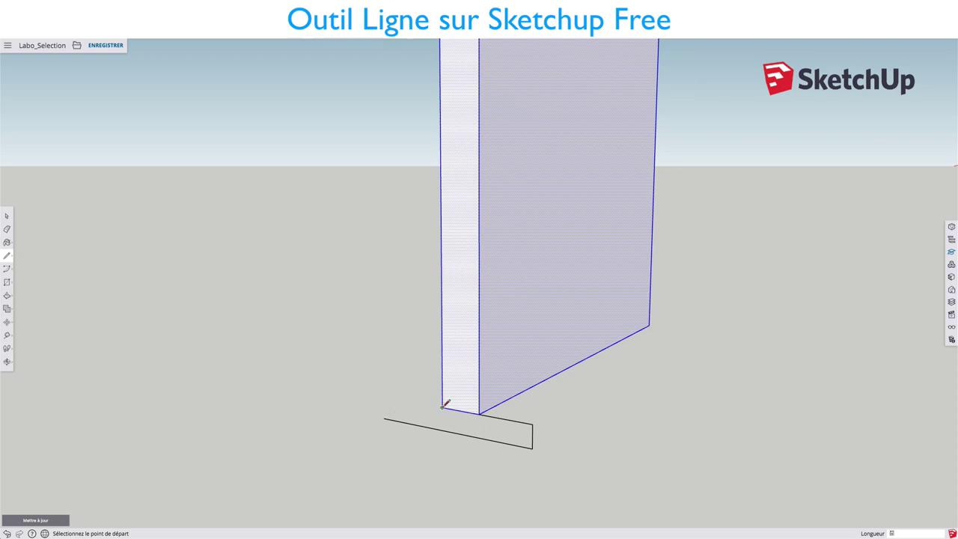
pyautogui.click(384, 417)
pyautogui.click(891, 533)
pyautogui.press('Return')
pyautogui.click(441, 402)
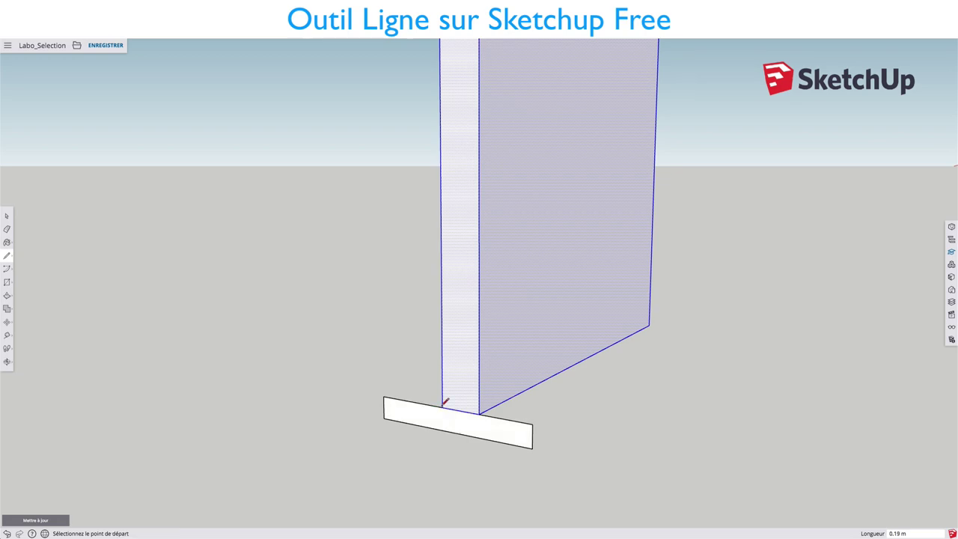
pyautogui.moveTo(530, 397)
pyautogui.mouseDown(button='middle')
pyautogui.moveTo(203, 412)
pyautogui.moveTo(399, 395)
pyautogui.moveTo(439, 407)
pyautogui.moveTo(414, 355)
pyautogui.moveTo(336, 316)
pyautogui.moveTo(451, 414)
pyautogui.moveTo(392, 385)
pyautogui.moveTo(708, 449)
pyautogui.moveTo(398, 429)
pyautogui.moveTo(498, 427)
pyautogui.mouseUp(button='middle')
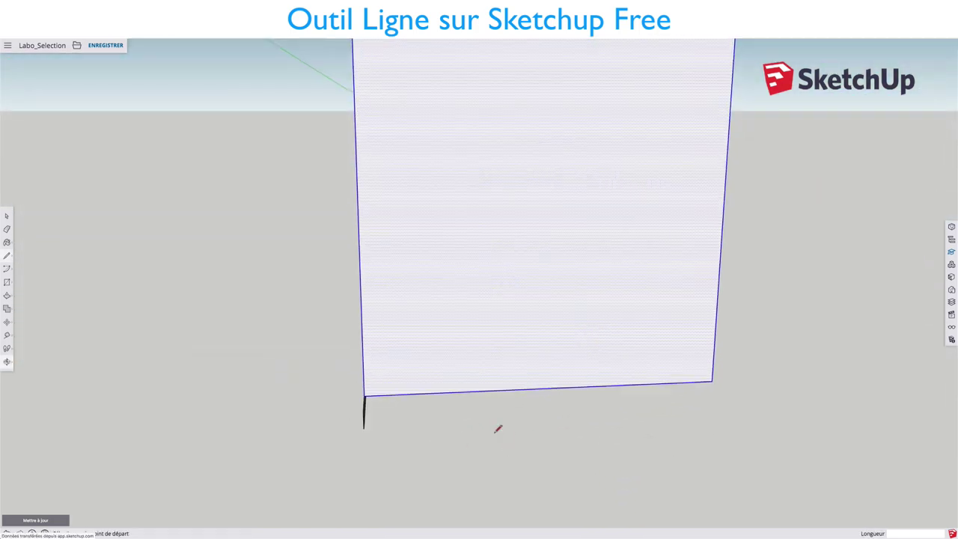
# Draw a long thin rectangle along the slab's bottom edge with a vertically locked short side.
pyautogui.click(363, 411)
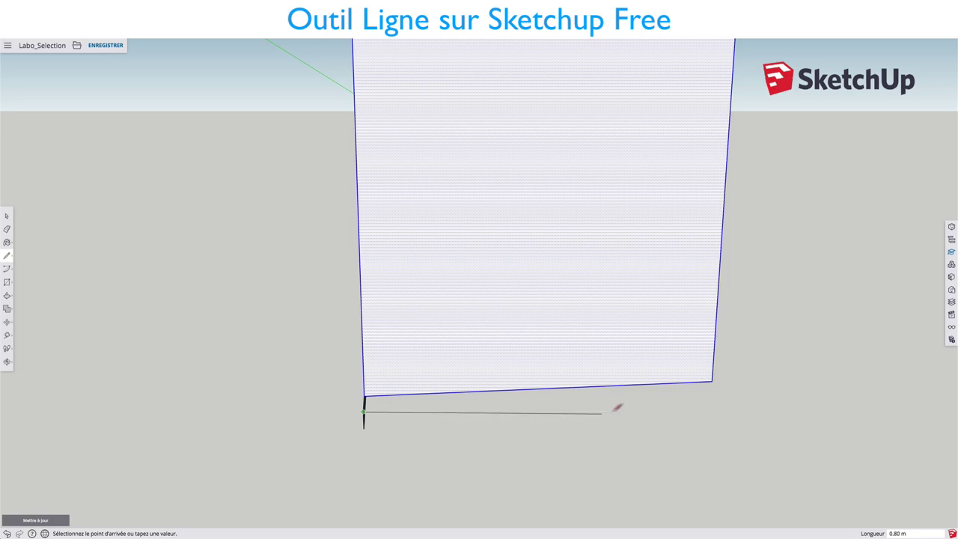
pyautogui.click(740, 394)
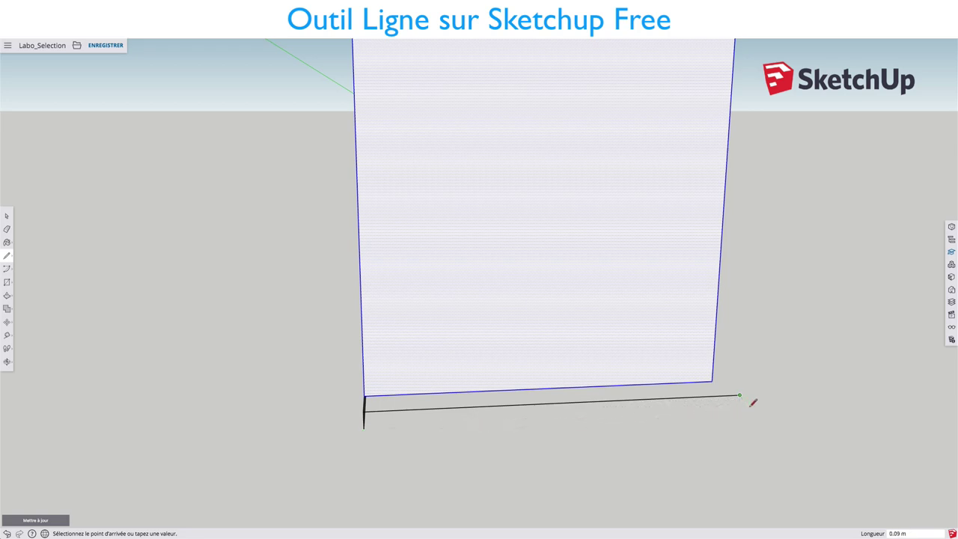
pyautogui.press('shift')
pyautogui.click(365, 427)
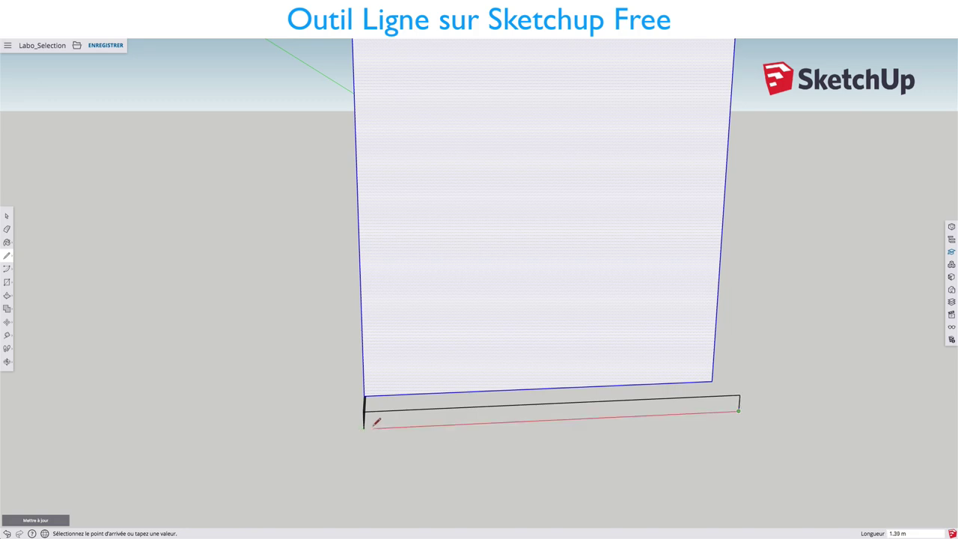
pyautogui.click(363, 428)
pyautogui.press('o')
pyautogui.moveTo(784, 391); pyautogui.dragTo(402, 434)
# Draw an edge from the slab's corner to the strip, closing a face between them.
pyautogui.press('l')
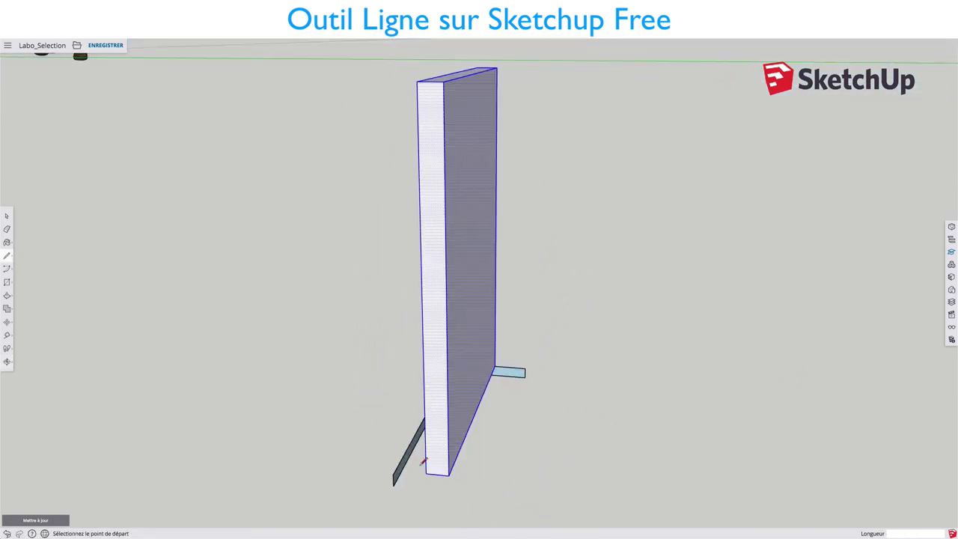
pyautogui.moveTo(402, 434); pyautogui.dragTo(424, 465, button='middle')
pyautogui.press('o')
pyautogui.moveTo(462, 453)
pyautogui.mouseDown()
pyautogui.moveTo(612, 439)
pyautogui.moveTo(598, 439)
pyautogui.moveTo(599, 452)
pyautogui.mouseUp()
pyautogui.press('l')
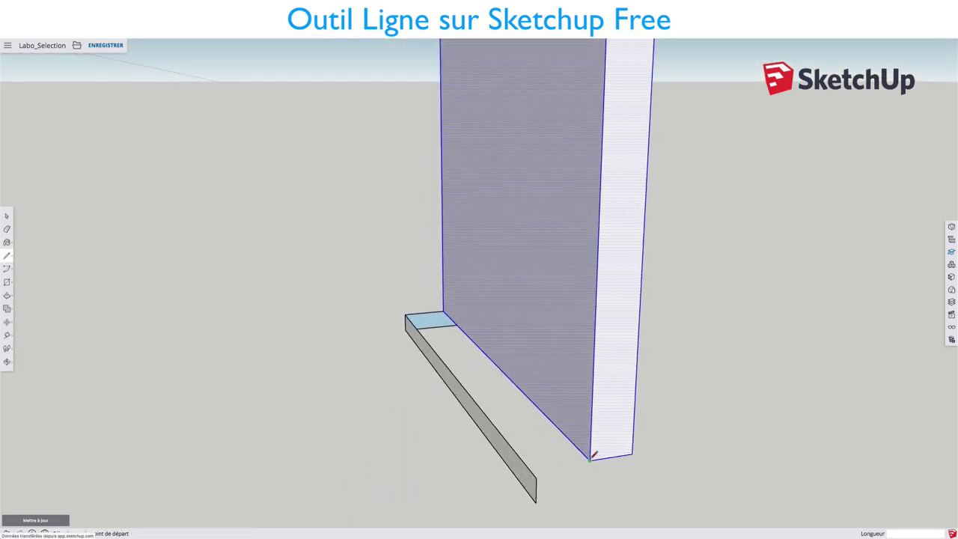
pyautogui.click(589, 459)
pyautogui.click(531, 469)
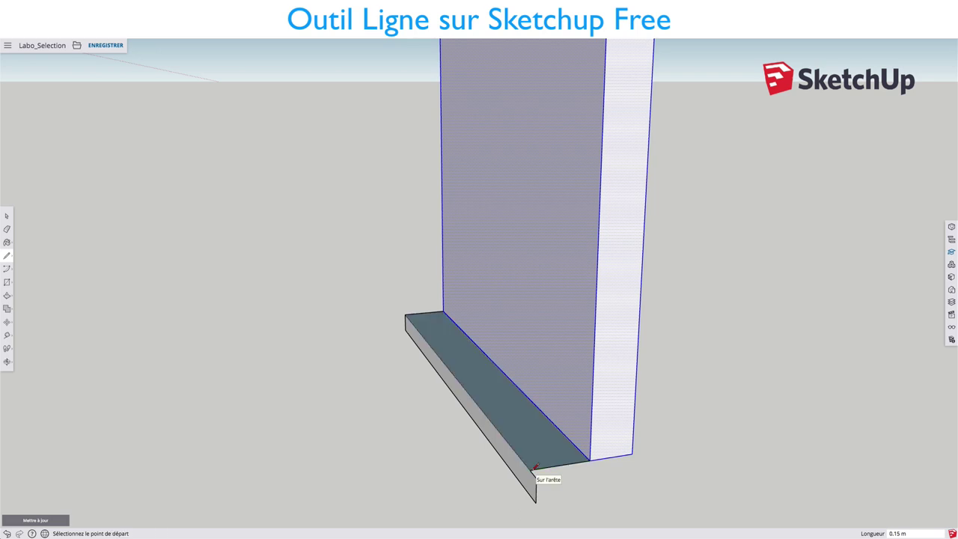
# Draw green-axis ground edges linking the two end strips, closing a wide base face.
pyautogui.moveTo(533, 470); pyautogui.dragTo(382, 460, button='middle')
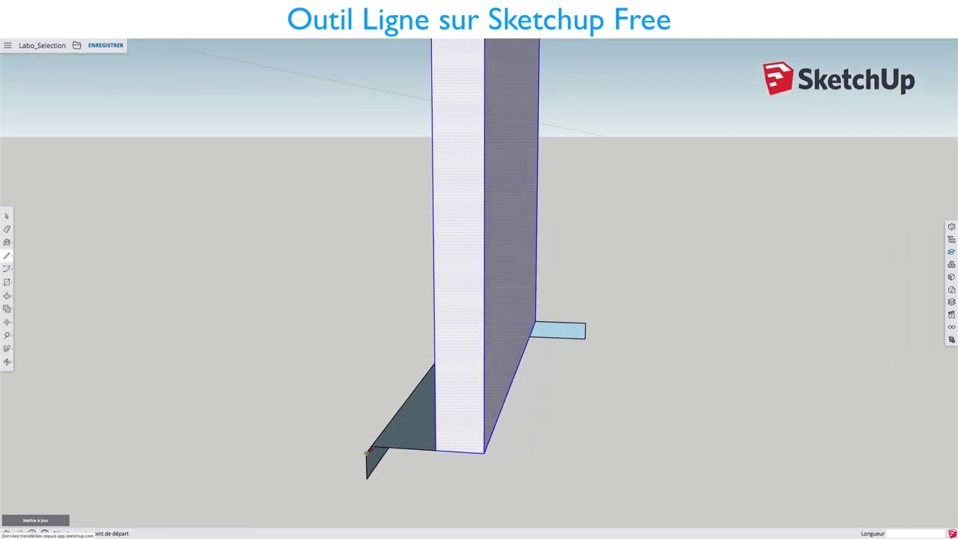
pyautogui.click(367, 452)
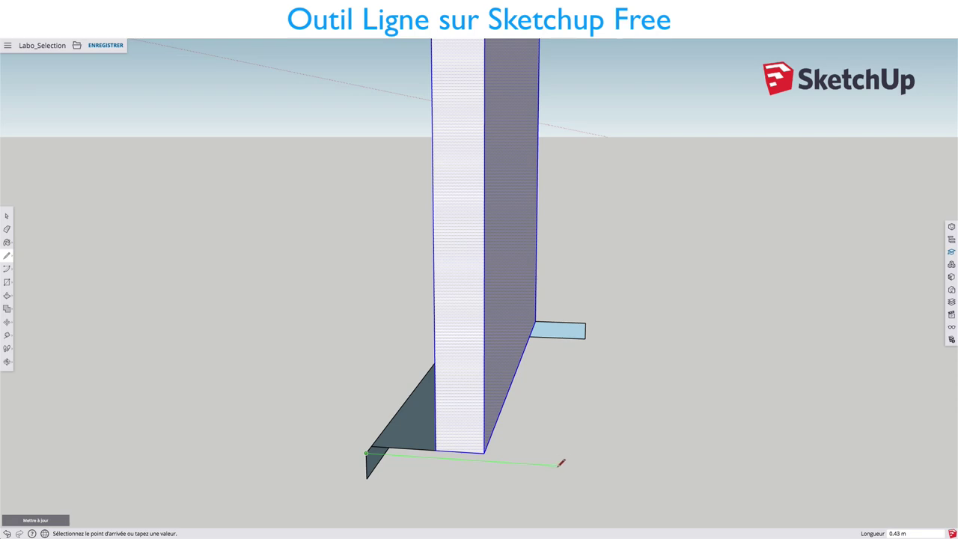
pyautogui.press('shift')
pyautogui.click(587, 335)
pyautogui.moveTo(589, 372)
pyautogui.mouseDown(button='middle')
pyautogui.moveTo(575, 391)
pyautogui.moveTo(599, 364)
pyautogui.moveTo(272, 394)
pyautogui.moveTo(549, 342)
pyautogui.moveTo(613, 346)
pyautogui.mouseUp(button='middle')
pyautogui.press('Escape')
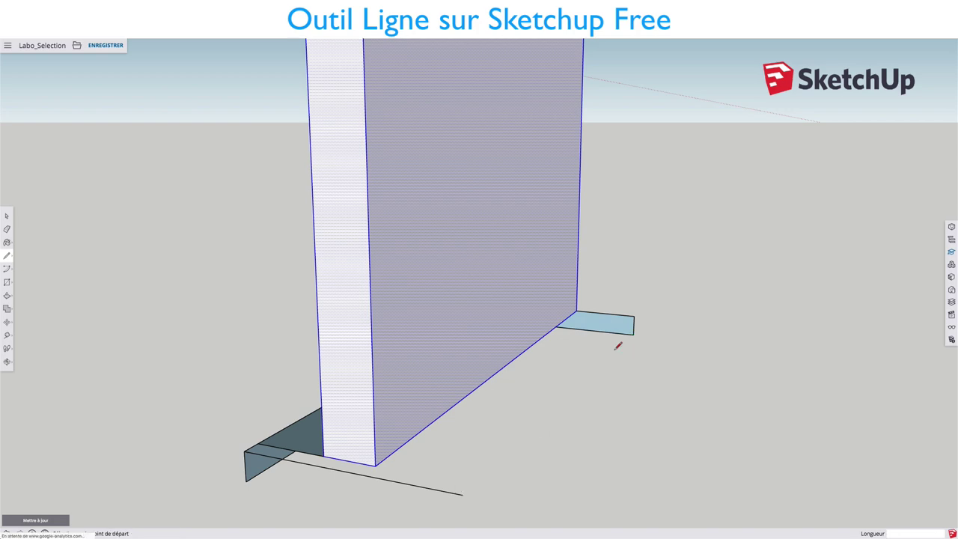
pyautogui.click(462, 493)
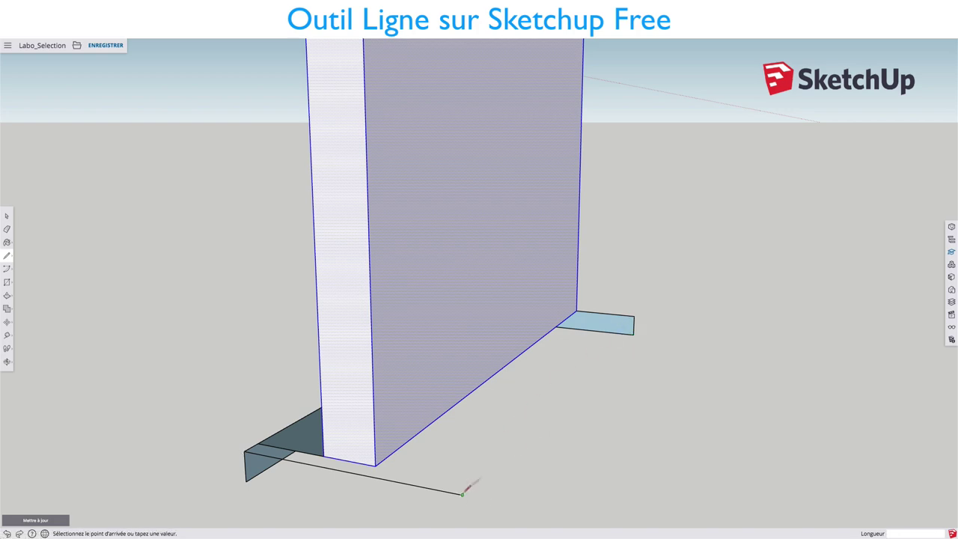
pyautogui.click(635, 314)
pyautogui.moveTo(625, 325); pyautogui.dragTo(369, 392, button='middle')
# Draw a green-axis edge from the base box's corner to close the plinth's bottom face.
pyautogui.click(249, 413)
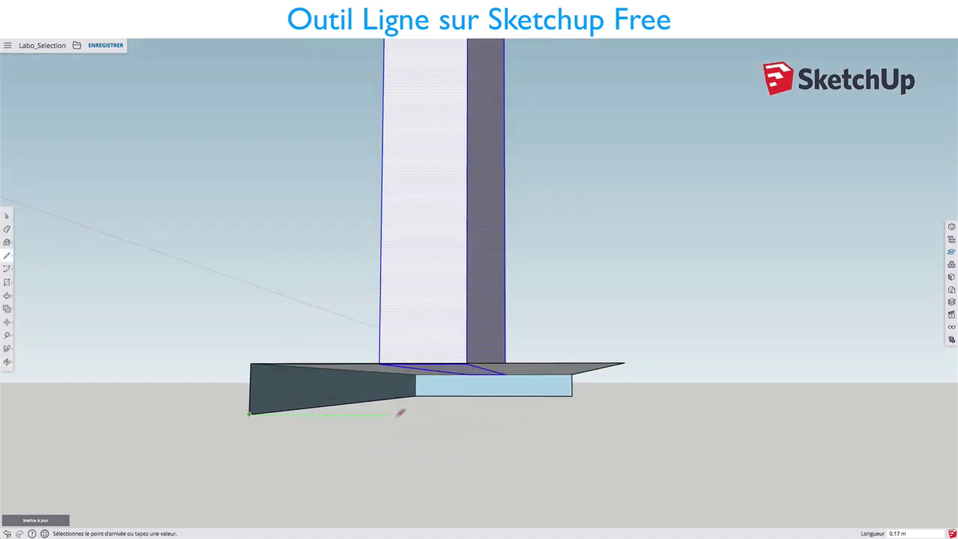
pyautogui.press('Right')
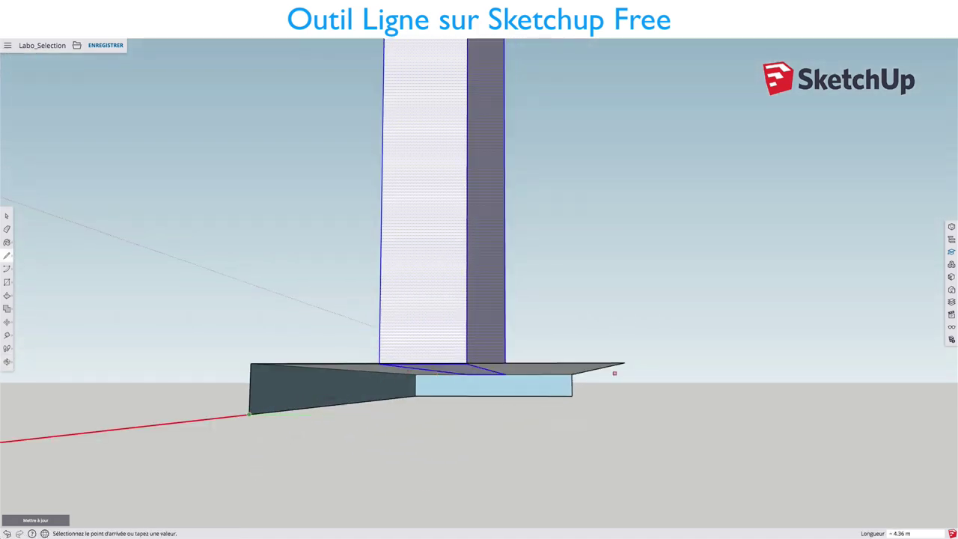
pyautogui.press('Left')
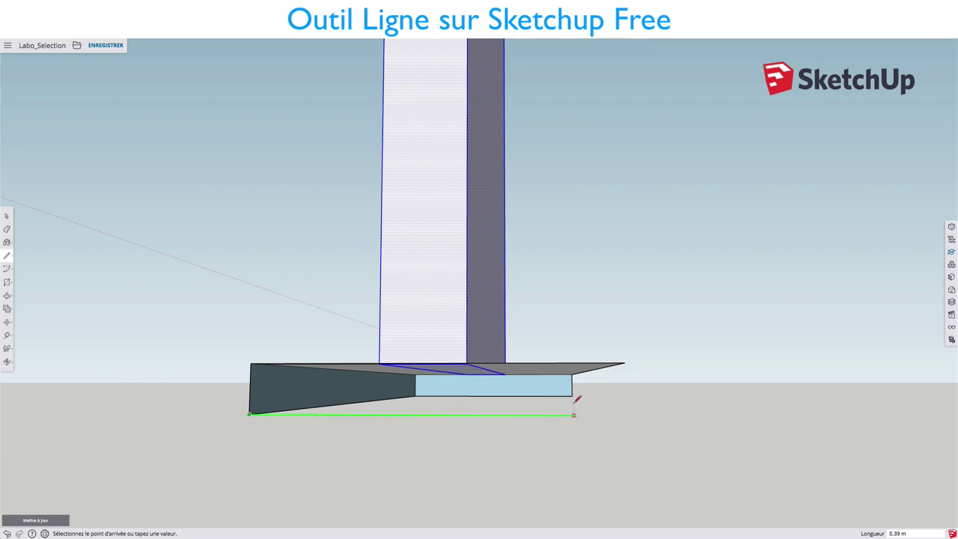
pyautogui.moveTo(575, 392)
pyautogui.mouseDown(button='middle')
pyautogui.moveTo(455, 425)
pyautogui.moveTo(518, 429)
pyautogui.mouseUp(button='middle')
pyautogui.click(683, 376)
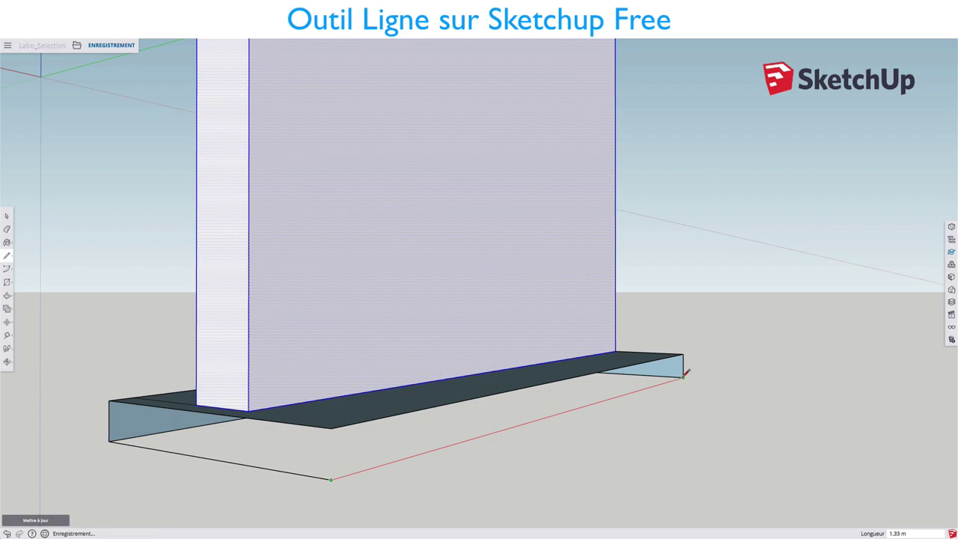
# Draw an edge at the base's front corner to close the plinth's front face.
pyautogui.click(331, 428)
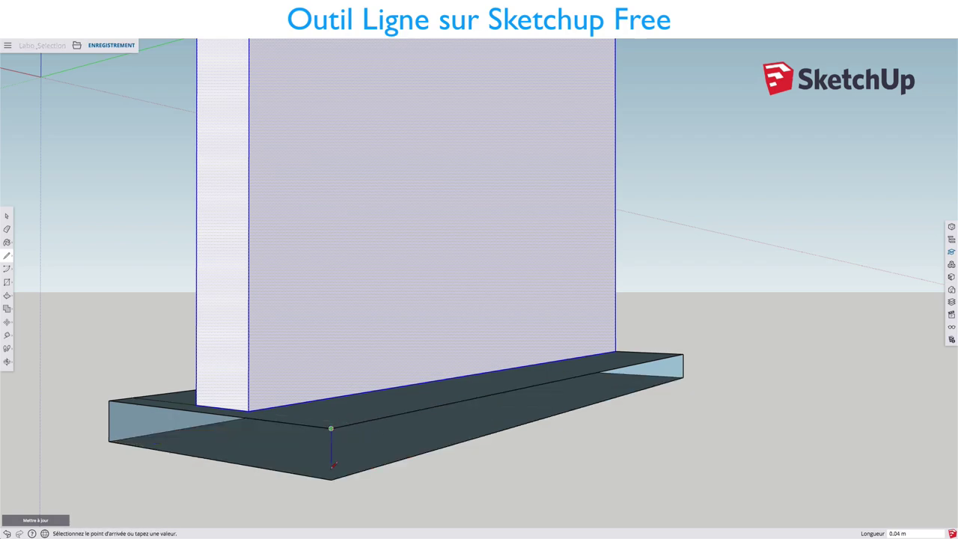
pyautogui.click(331, 477)
pyautogui.moveTo(332, 478)
pyautogui.mouseDown(button='middle')
pyautogui.moveTo(649, 473)
pyautogui.moveTo(343, 399)
pyautogui.moveTo(502, 338)
pyautogui.moveTo(528, 357)
pyautogui.moveTo(508, 331)
pyautogui.mouseUp(button='middle')
pyautogui.scroll(5, 528, 357)
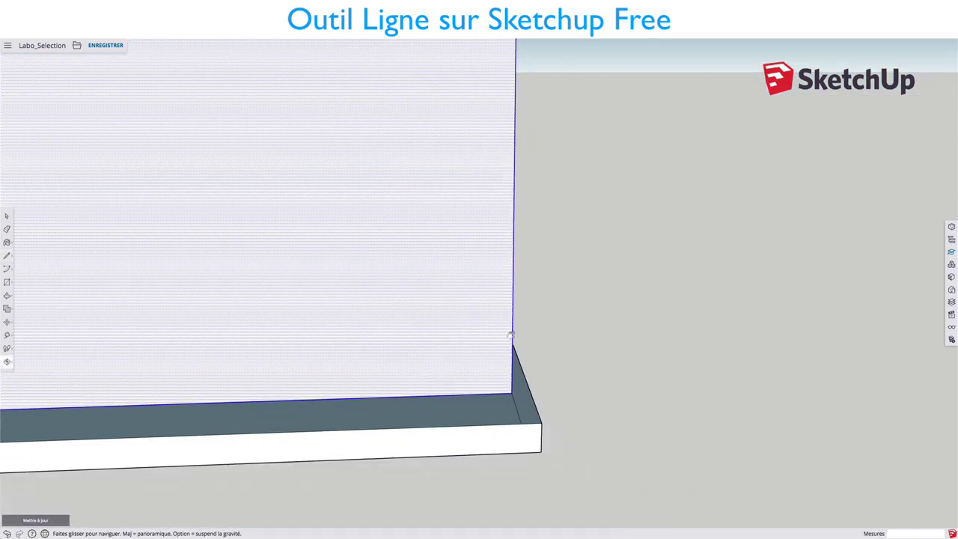
# Return to the Select tool, zoom out to the full wall on its plinth, and select its front face.
pyautogui.scroll(2, 512, 380)
pyautogui.press('space')
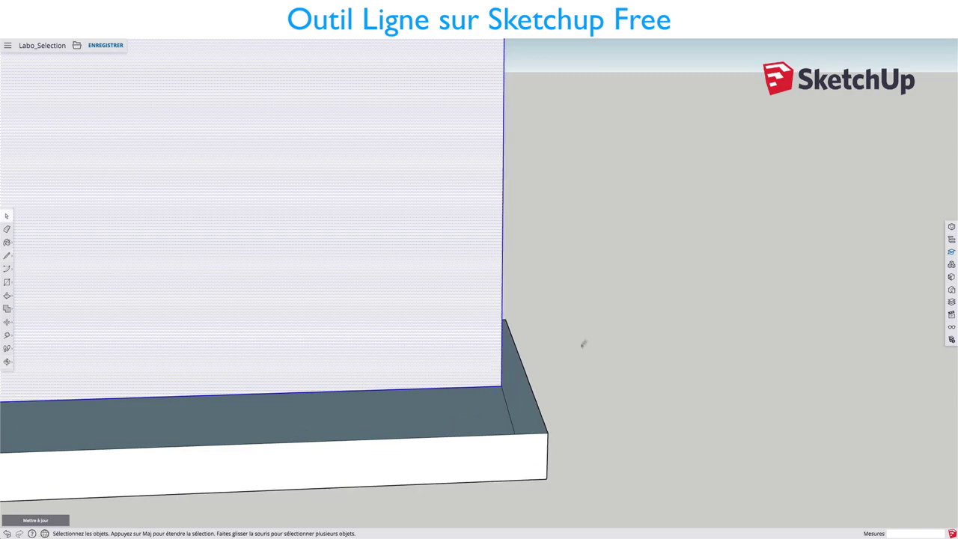
pyautogui.click(506, 403)
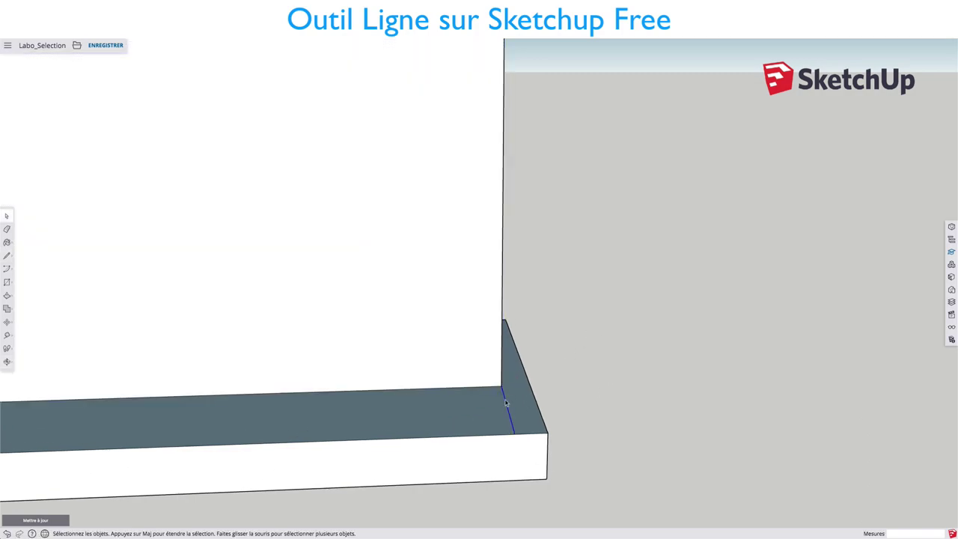
pyautogui.scroll(-2, 503, 389)
pyautogui.scroll(-3, 502, 389)
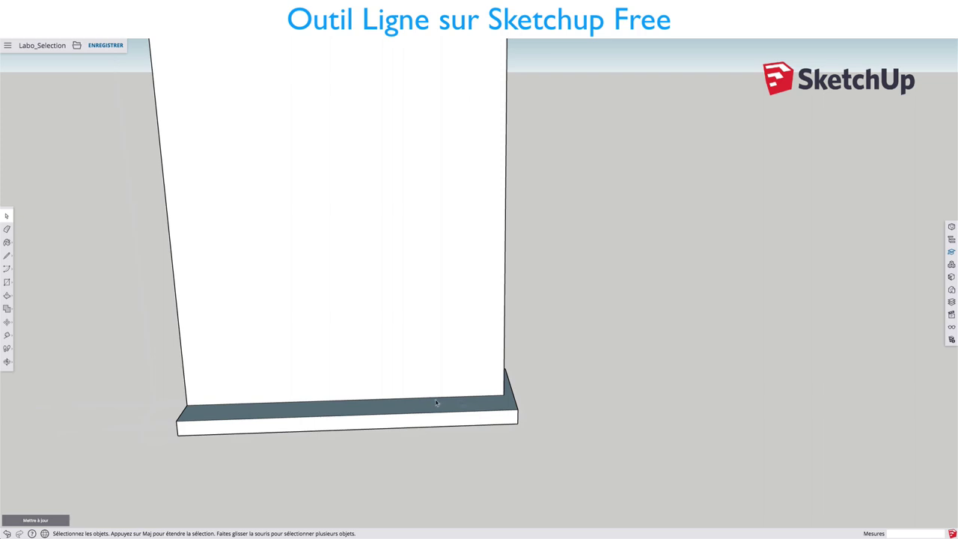
pyautogui.scroll(-3, 436, 403)
pyautogui.click(394, 271)
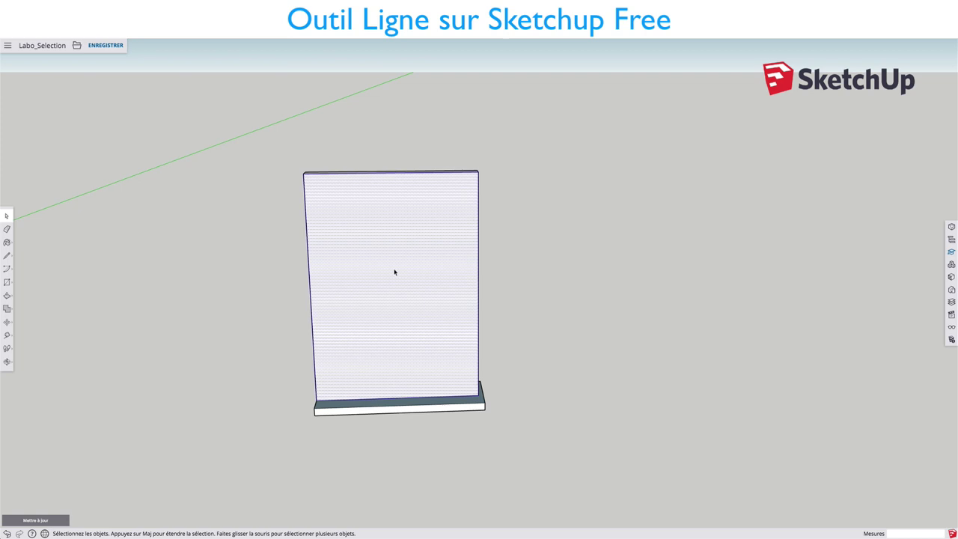
pyautogui.moveTo(385, 287)
pyautogui.mouseDown(button='middle')
pyautogui.moveTo(442, 285)
pyautogui.moveTo(399, 277)
pyautogui.mouseUp(button='middle')
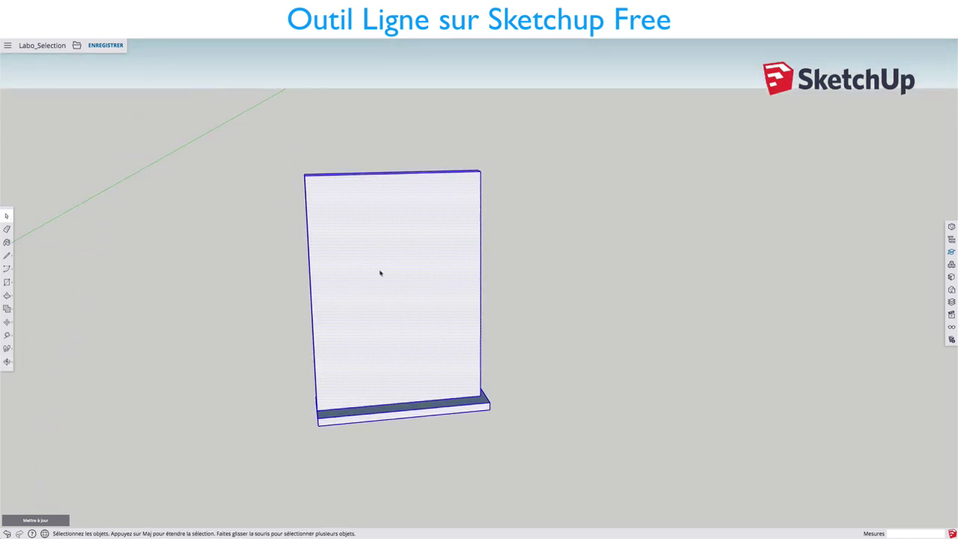
# Reverse the wall's face with Inverser les faces.
pyautogui.rightClick(383, 275)
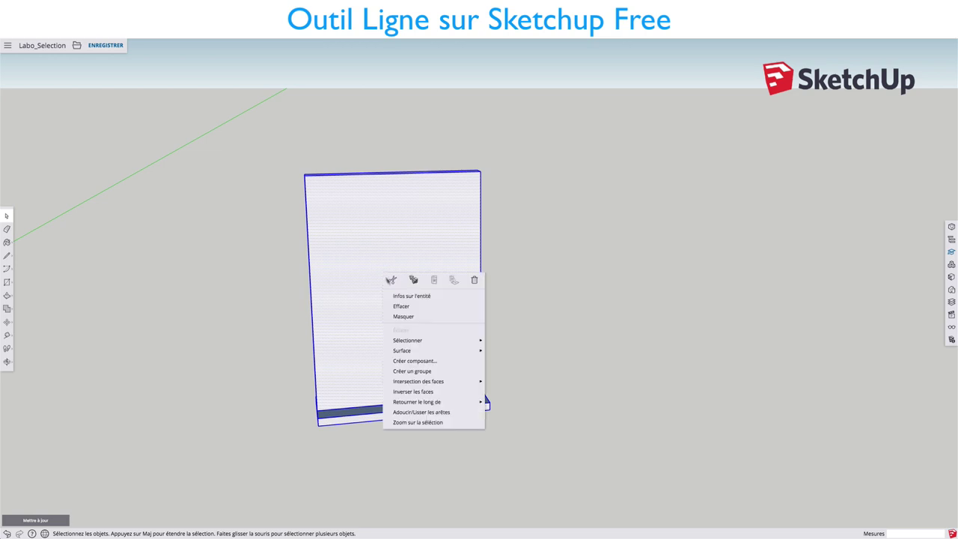
pyautogui.moveTo(418, 381)
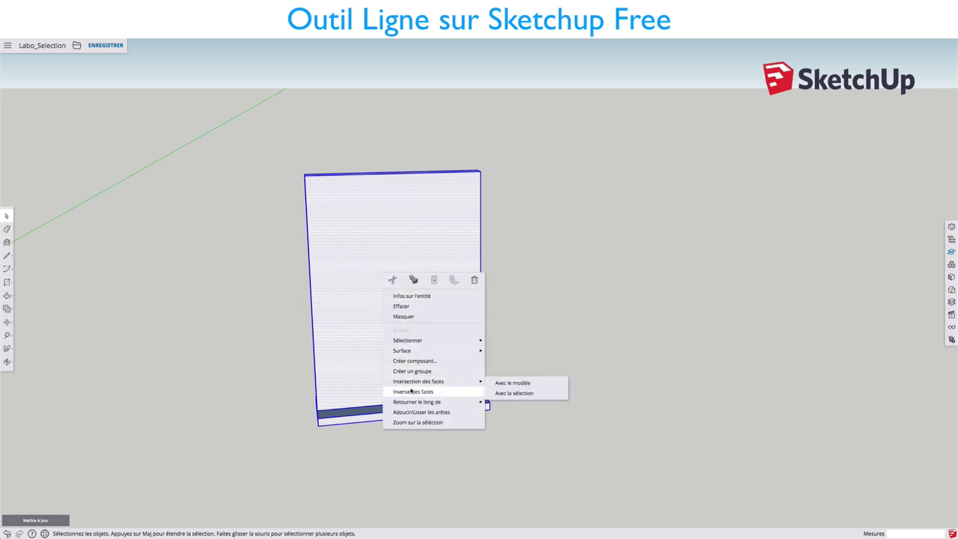
pyautogui.click(411, 390)
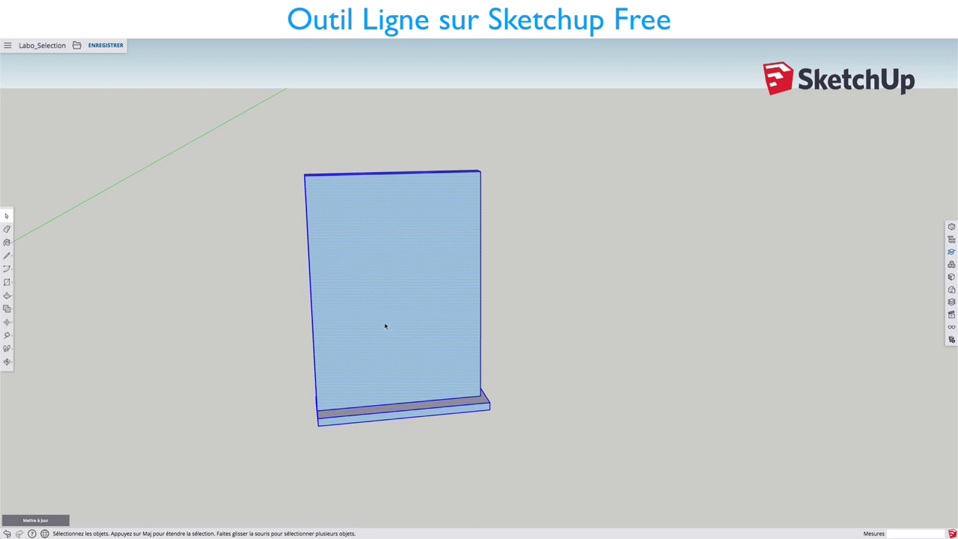
pyautogui.moveTo(385, 325)
pyautogui.mouseDown(button='middle')
pyautogui.moveTo(832, 304)
pyautogui.moveTo(575, 321)
pyautogui.moveTo(419, 321)
pyautogui.moveTo(384, 308)
pyautogui.mouseUp(button='middle')
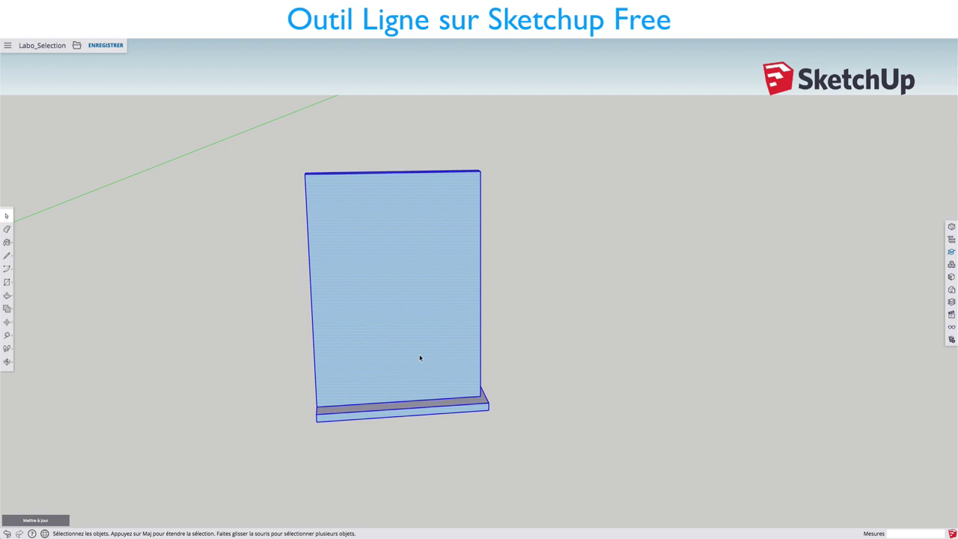
pyautogui.moveTo(406, 406)
pyautogui.mouseDown(button='middle')
pyautogui.moveTo(506, 440)
pyautogui.moveTo(466, 397)
pyautogui.mouseUp(button='middle')
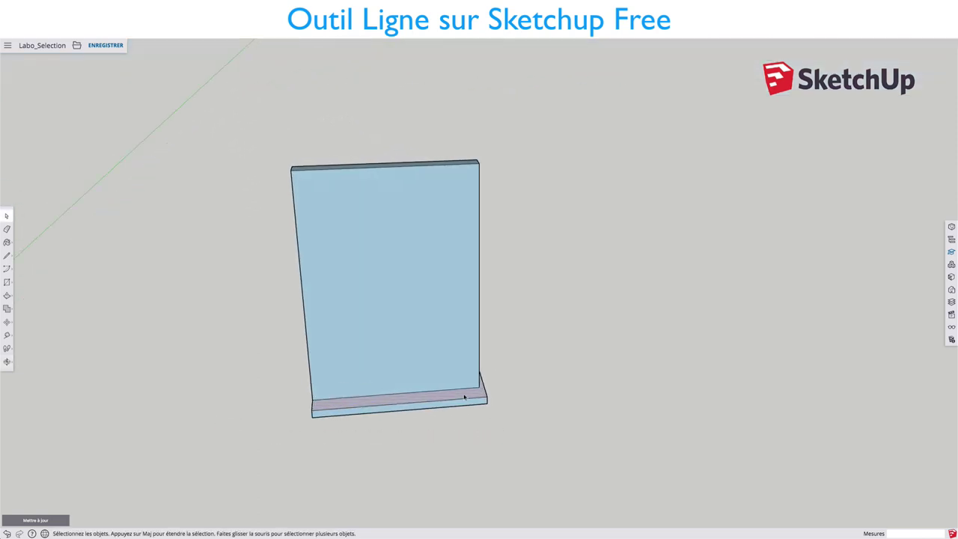
# Select the whole wall and plinth, reverse their faces with Inverser les faces, then deselect.
pyautogui.rightClick(465, 397)
pyautogui.press('Escape')
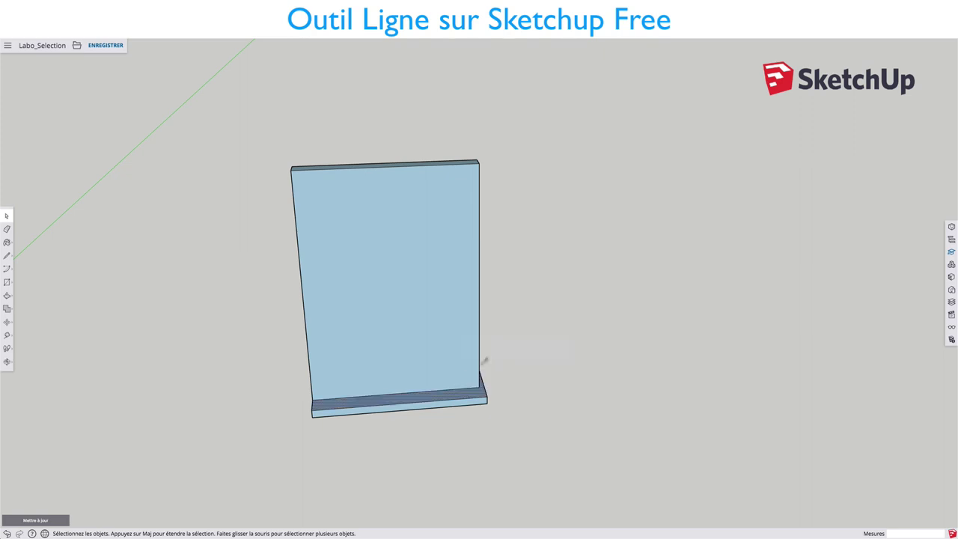
pyautogui.moveTo(486, 359); pyautogui.dragTo(838, 288, button='middle')
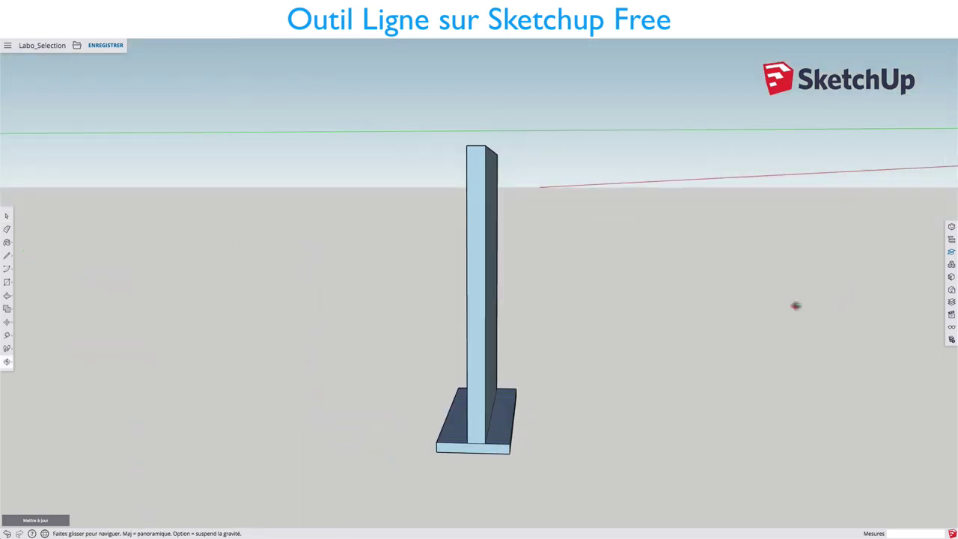
pyautogui.moveTo(837, 288); pyautogui.dragTo(389, 322, button='middle')
pyautogui.tripleClick(388, 321)
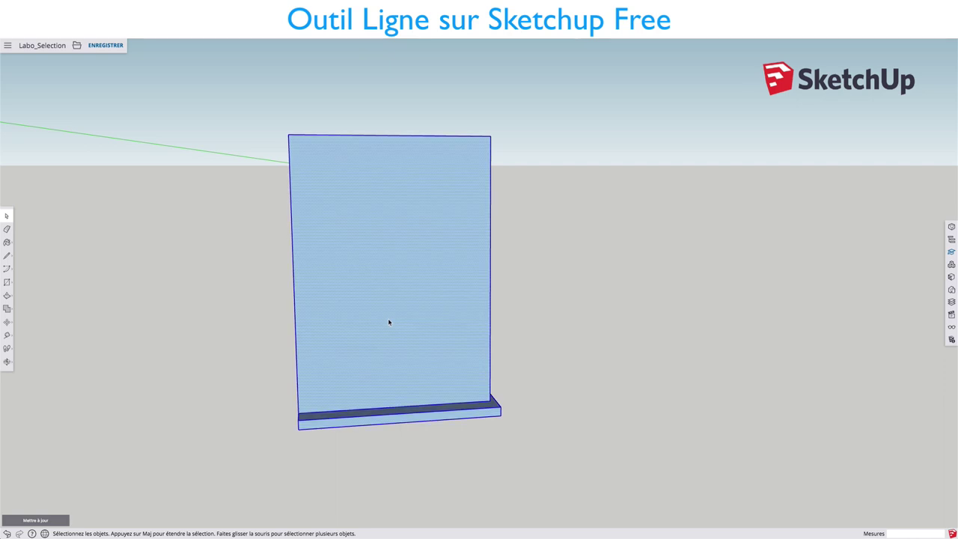
pyautogui.rightClick(388, 321)
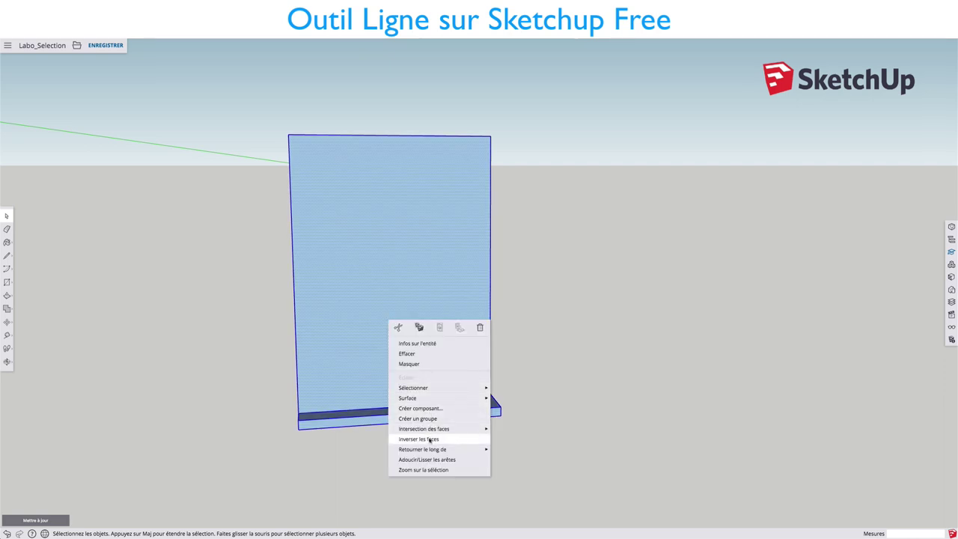
pyautogui.click(430, 420)
pyautogui.moveTo(387, 377)
pyautogui.mouseDown(button='middle')
pyautogui.moveTo(412, 364)
pyautogui.moveTo(449, 304)
pyautogui.moveTo(347, 374)
pyautogui.moveTo(481, 300)
pyautogui.moveTo(443, 346)
pyautogui.moveTo(500, 314)
pyautogui.moveTo(466, 310)
pyautogui.moveTo(500, 315)
pyautogui.mouseUp(button='middle')
pyautogui.click(501, 314)
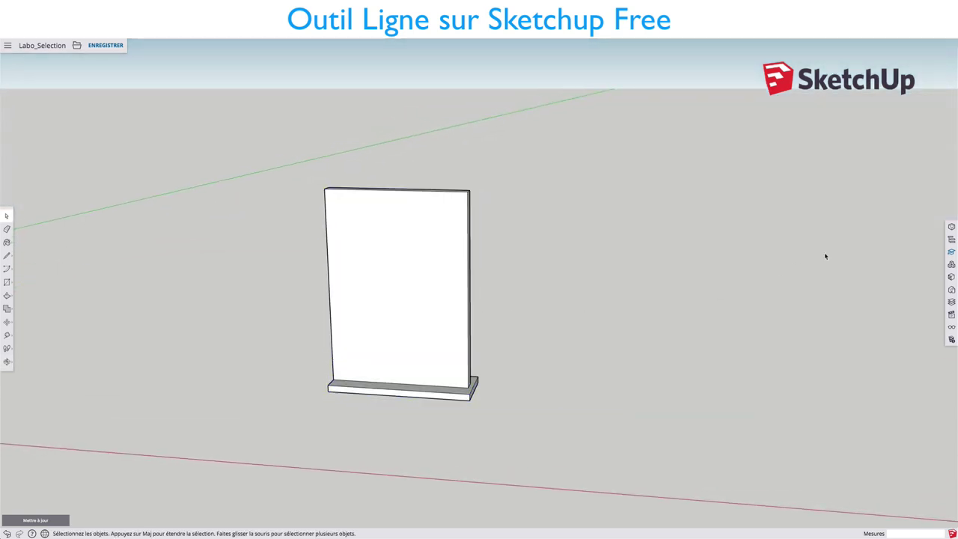
# Show the Instructor panel and draw one roughly half-metre red-axis edge right of the wall.
pyautogui.click(951, 252)
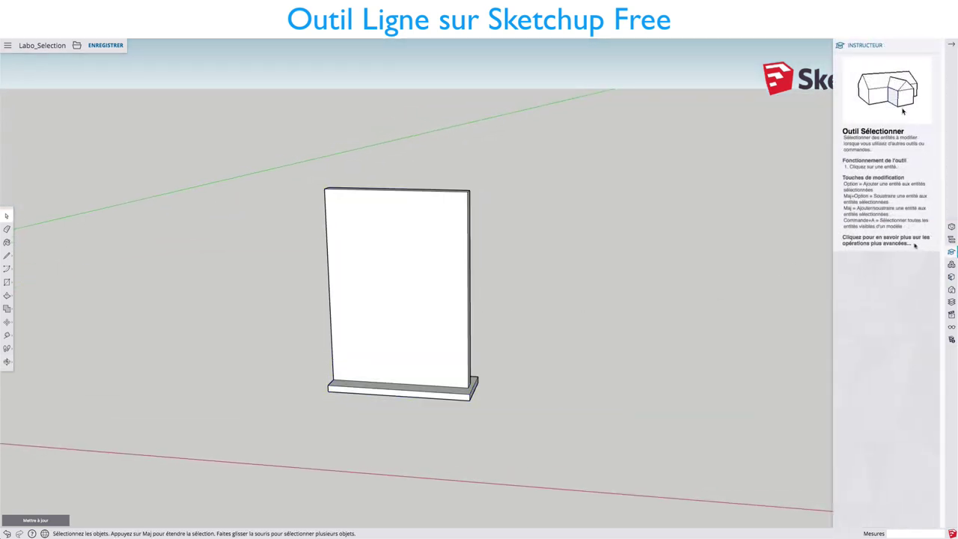
pyautogui.press('l')
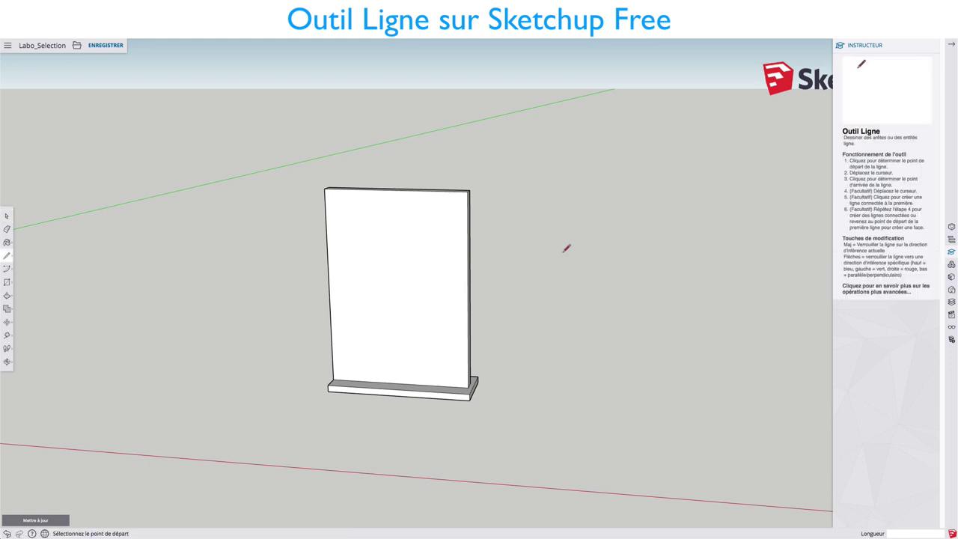
pyautogui.click(563, 253)
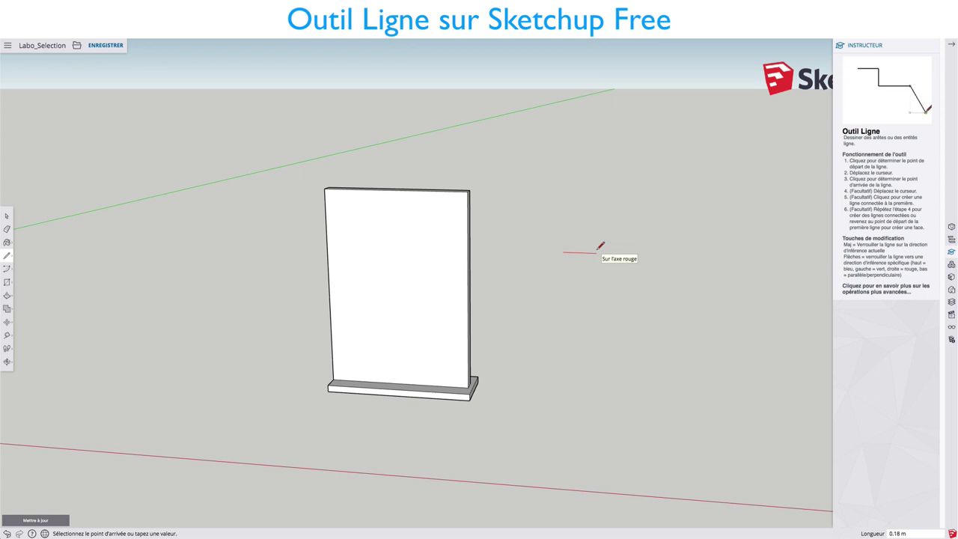
pyautogui.click(660, 255)
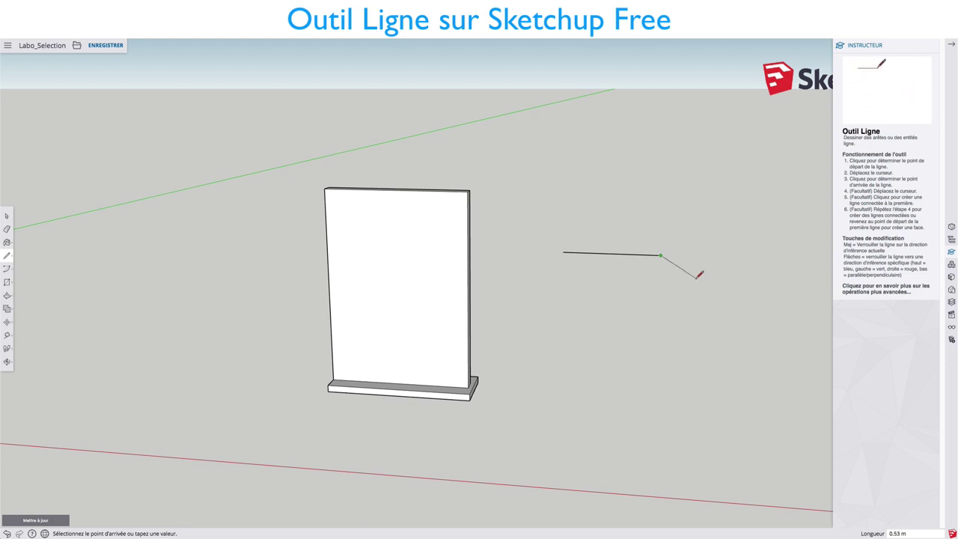
pyautogui.press('Escape')
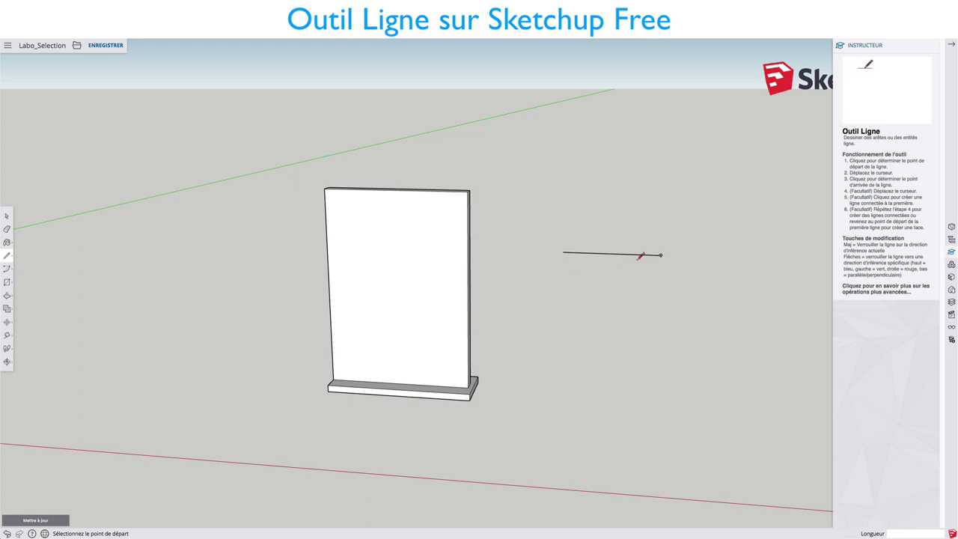
# Draw the remaining three sides from the edge's end, closing a small rectangular face beside the slab.
pyautogui.click(661, 254)
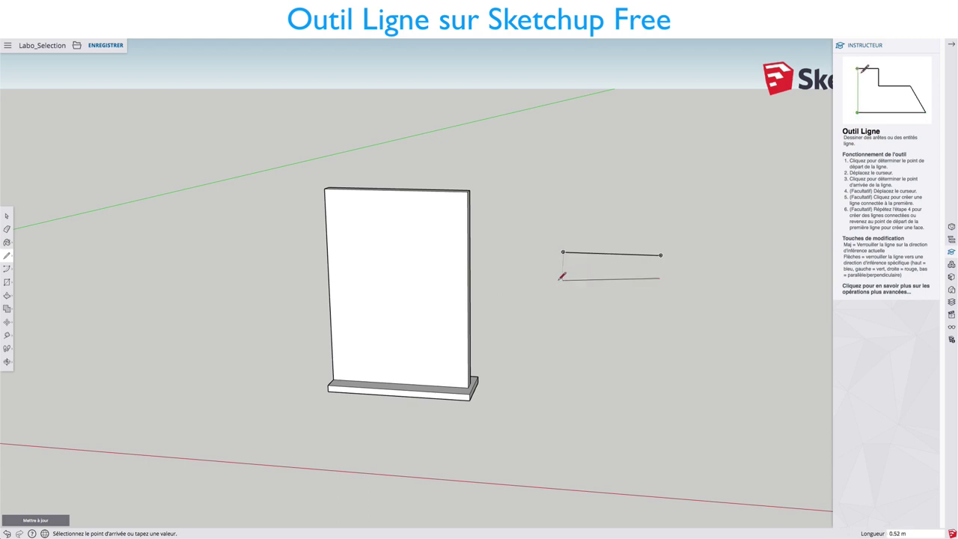
pyautogui.click(562, 274)
pyautogui.click(562, 253)
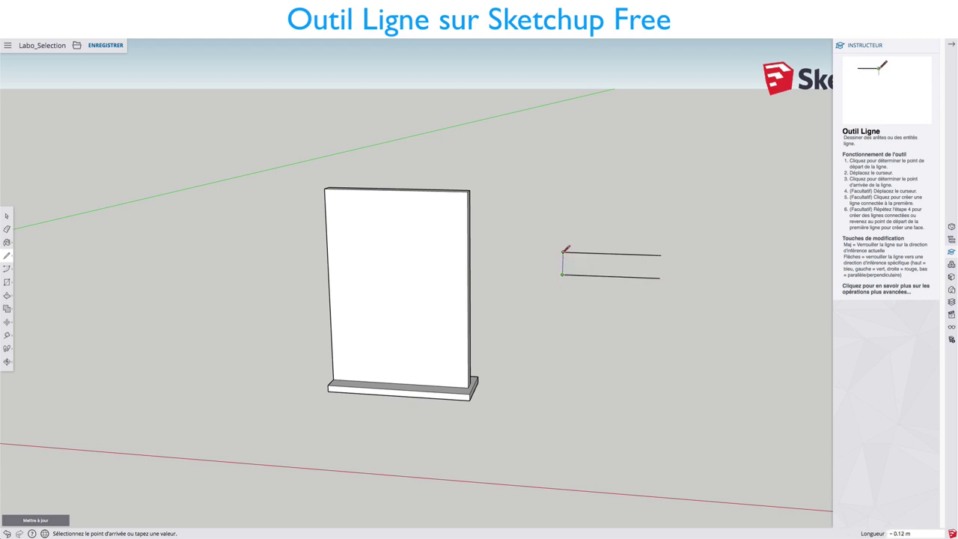
pyautogui.click(660, 255)
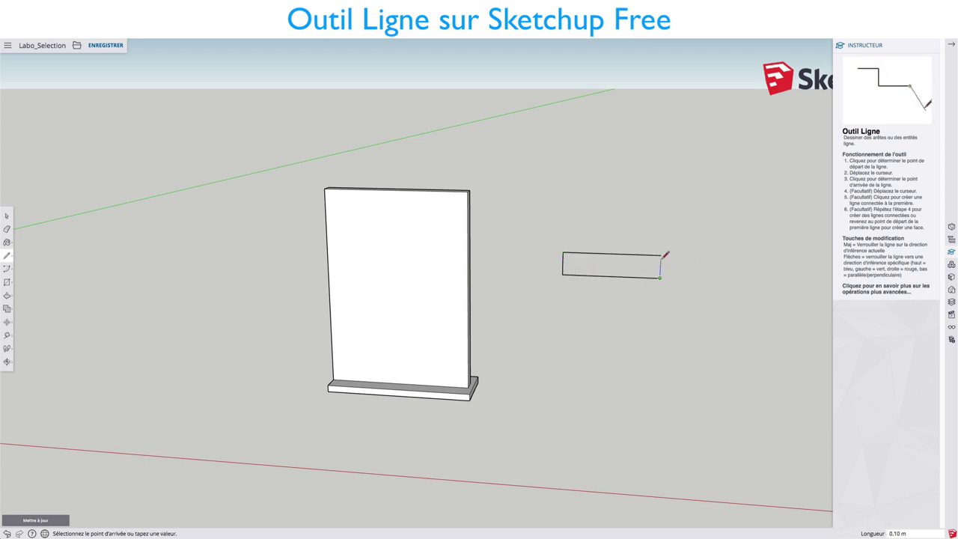
pyautogui.click(660, 278)
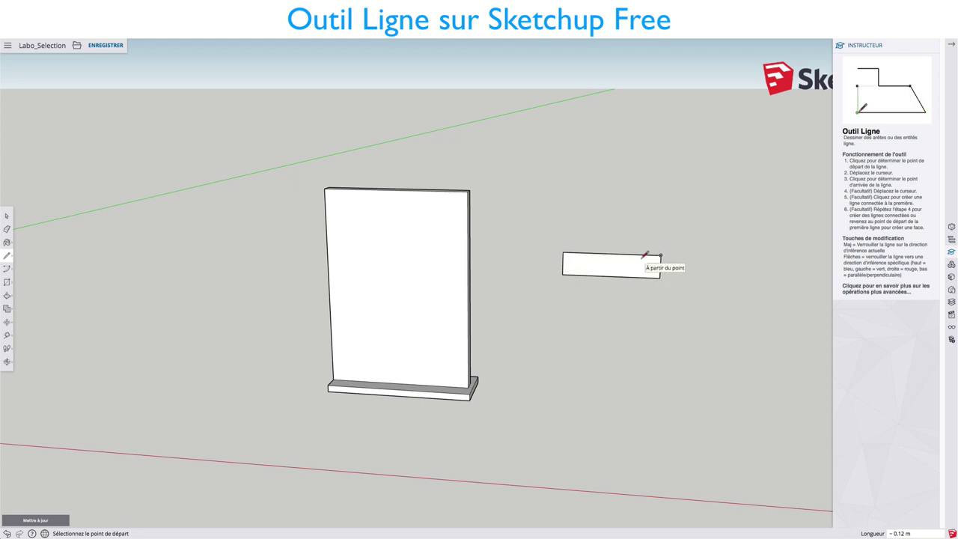
pyautogui.scroll(1, 646, 258)
pyautogui.scroll(1, 644, 256)
pyautogui.moveTo(647, 260); pyautogui.dragTo(628, 271, button='middle')
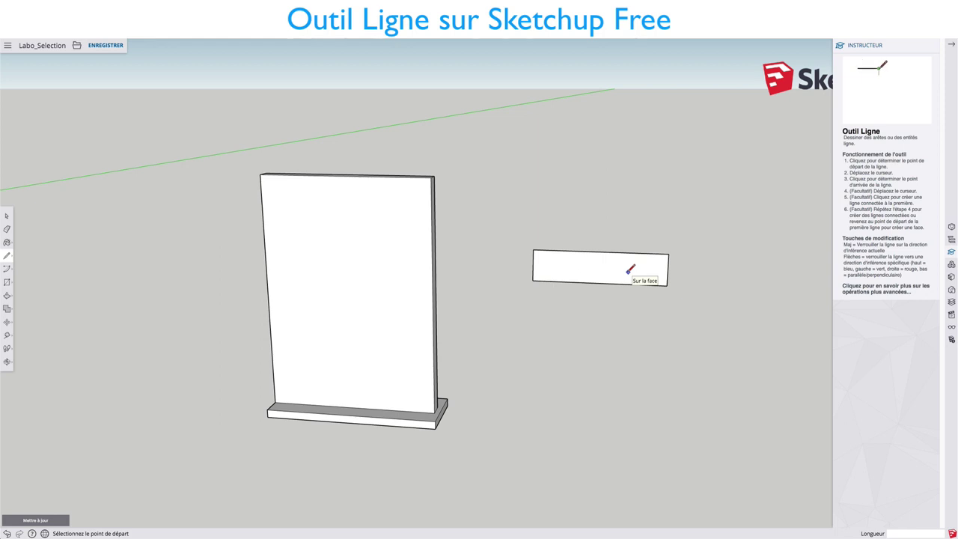
# Switch from the Line tool back to the Select tool.
pyautogui.press('space')
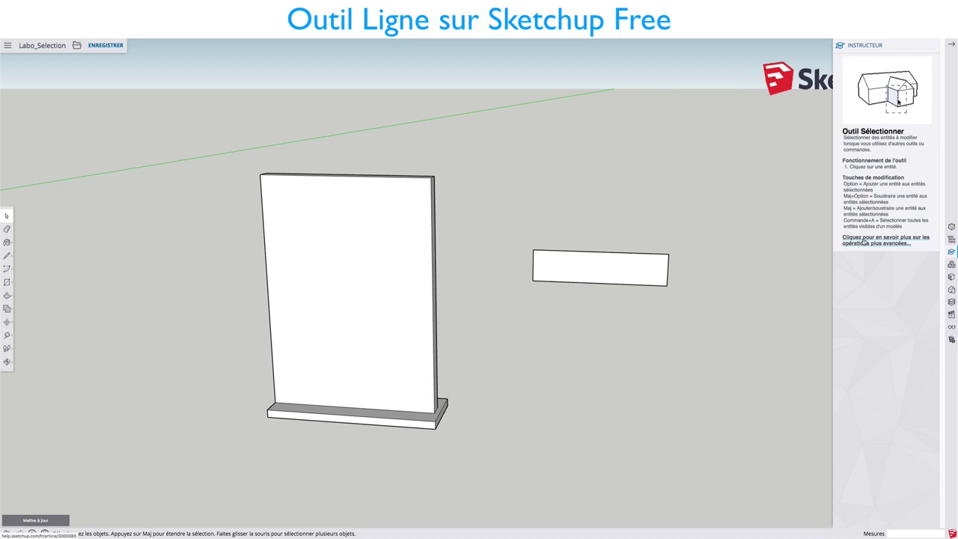
pyautogui.moveTo(664, 334)
pyautogui.mouseDown(button='middle')
pyautogui.moveTo(636, 347)
pyautogui.moveTo(635, 315)
pyautogui.mouseUp(button='middle')
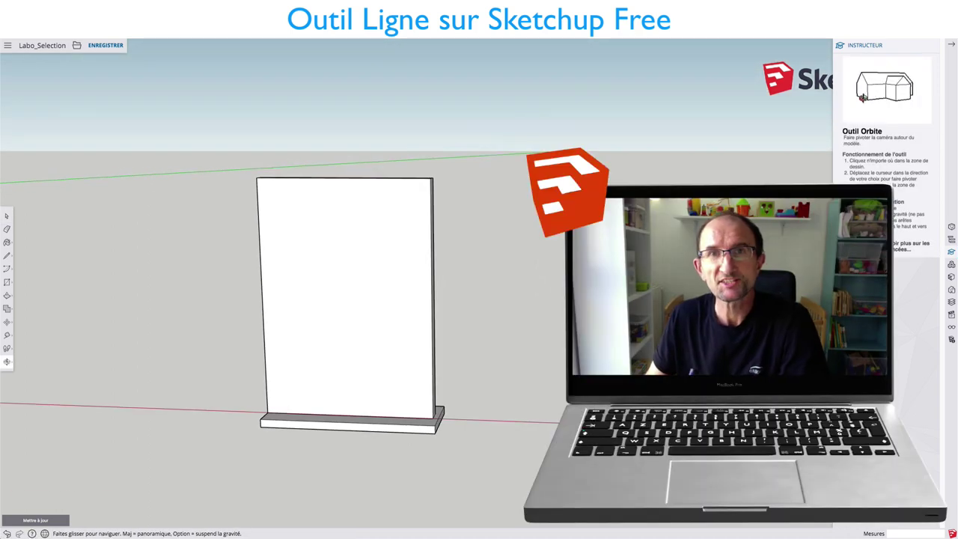